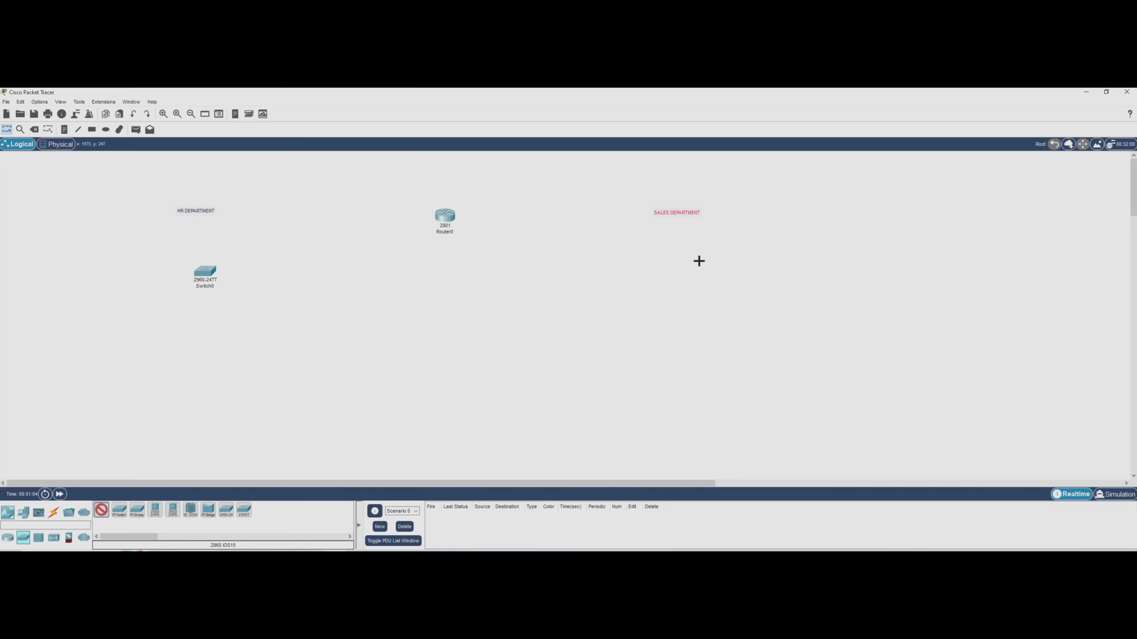
Place a 2960 switch below the SALES DEPARTMENT label and four PCs around the HR department's switch.
{"action": "left_click", "coordinate": [696, 258]}
{"action": "left_click", "coordinate": [23, 515]}
{"action": "left_click", "coordinate": [101, 509]}
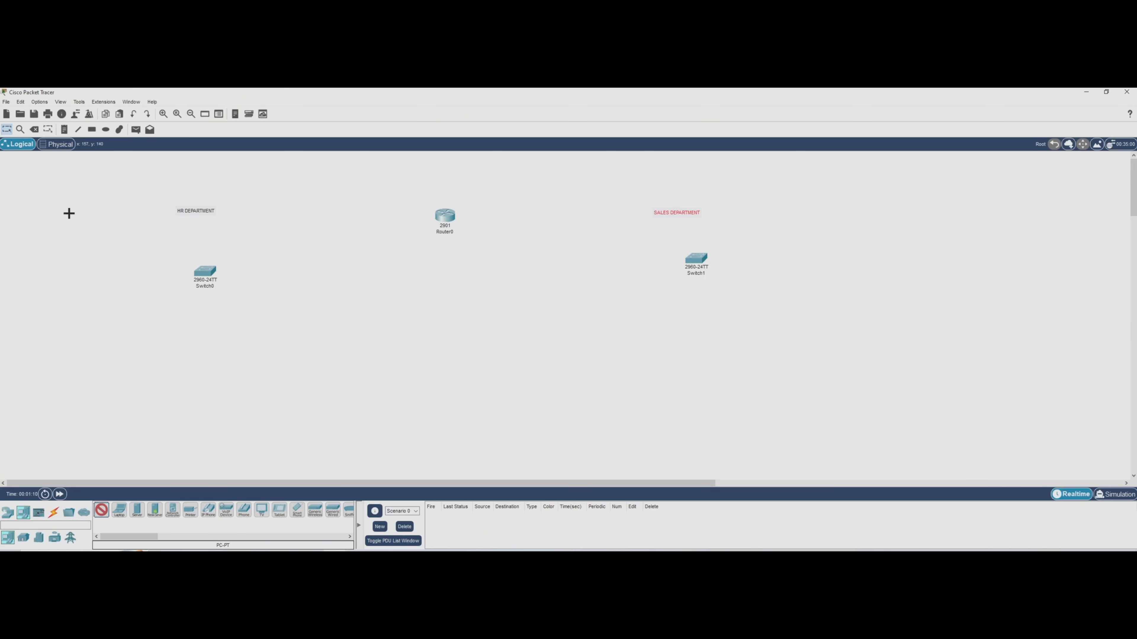
{"action": "left_click", "coordinate": [58, 214]}
{"action": "left_click", "coordinate": [100, 510]}
{"action": "left_click", "coordinate": [52, 294]}
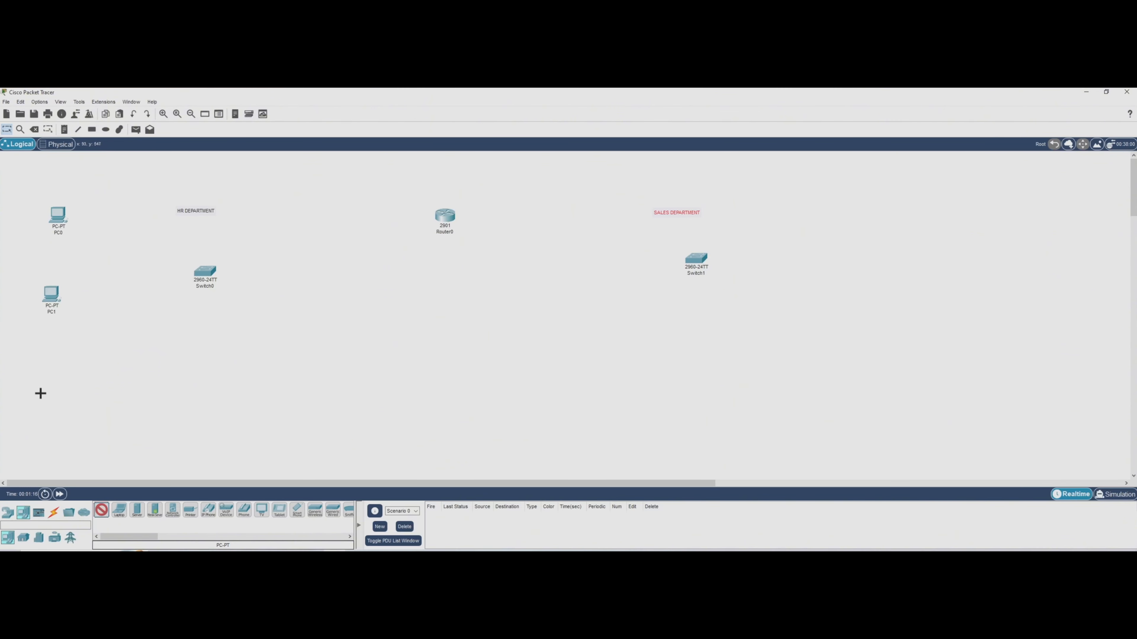
{"action": "left_click", "coordinate": [46, 381]}
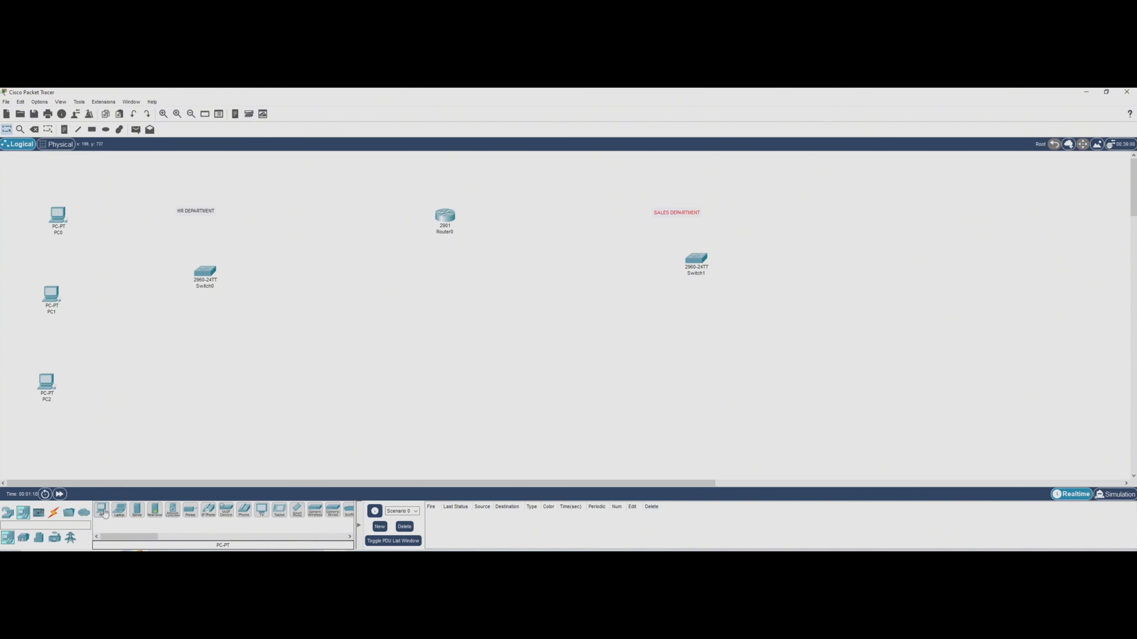
{"action": "left_click", "coordinate": [133, 381]}
{"action": "left_click_drag", "start_coordinate": [30, 365], "coordinate": [51, 385]}
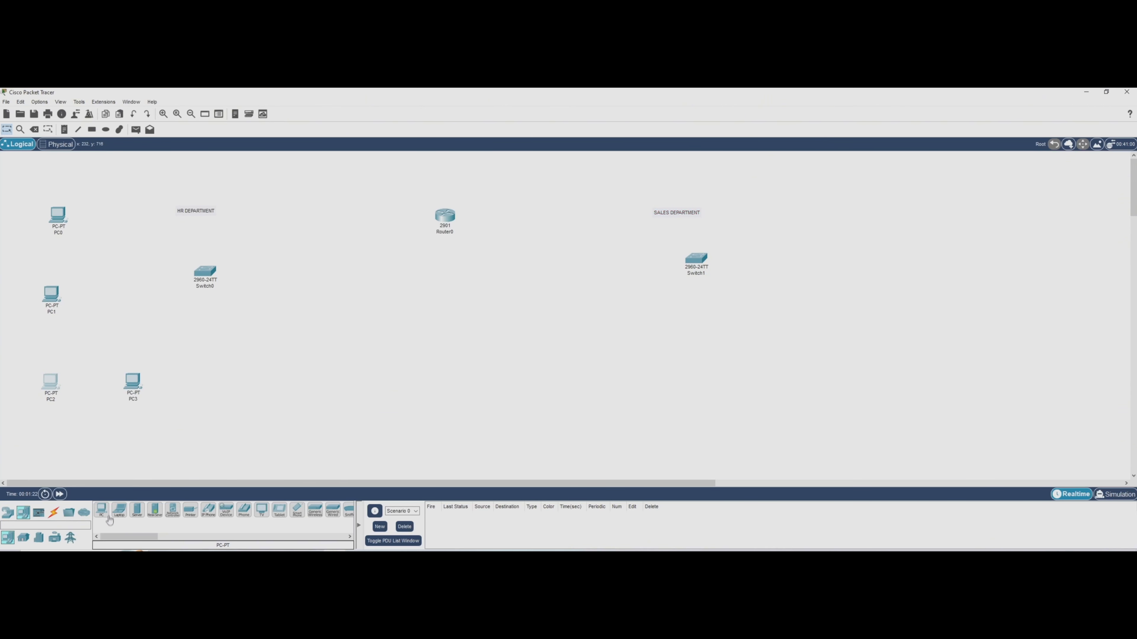
Add a printer below the HR switch and shift PC3 slightly closer to PC2.
{"action": "left_click", "coordinate": [190, 510]}
{"action": "left_click", "coordinate": [200, 388]}
{"action": "left_click_drag", "start_coordinate": [133, 383], "coordinate": [118, 386]}
Place four PCs and a printer around the Sales department's switch.
{"action": "left_click", "coordinate": [101, 511]}
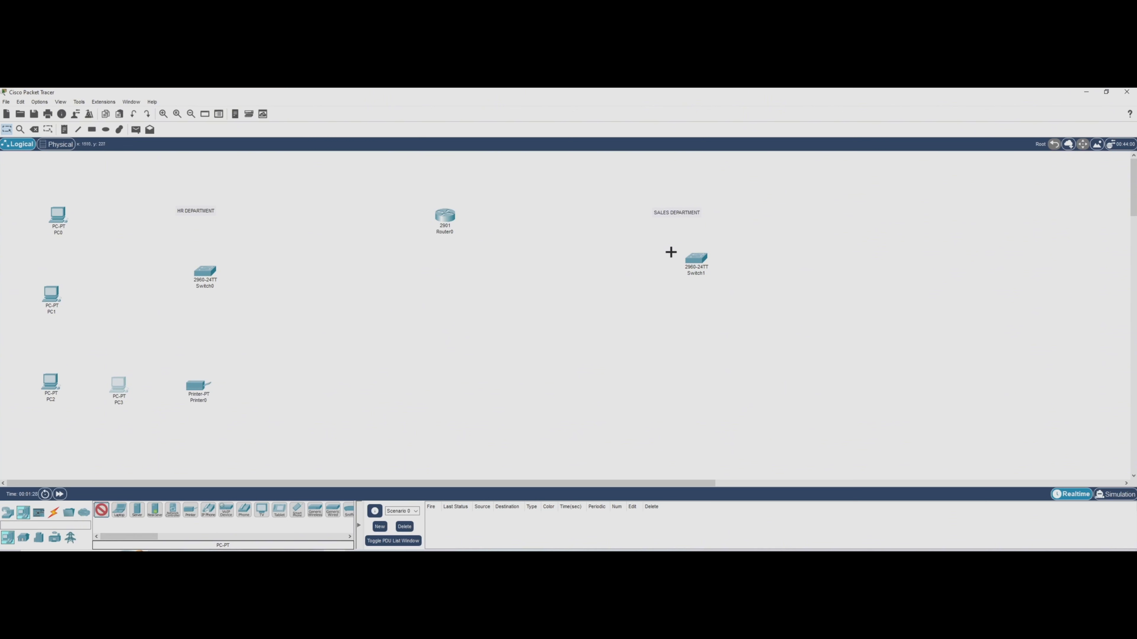
{"action": "left_click", "coordinate": [812, 202]}
{"action": "left_click", "coordinate": [102, 510]}
{"action": "left_click", "coordinate": [808, 293]}
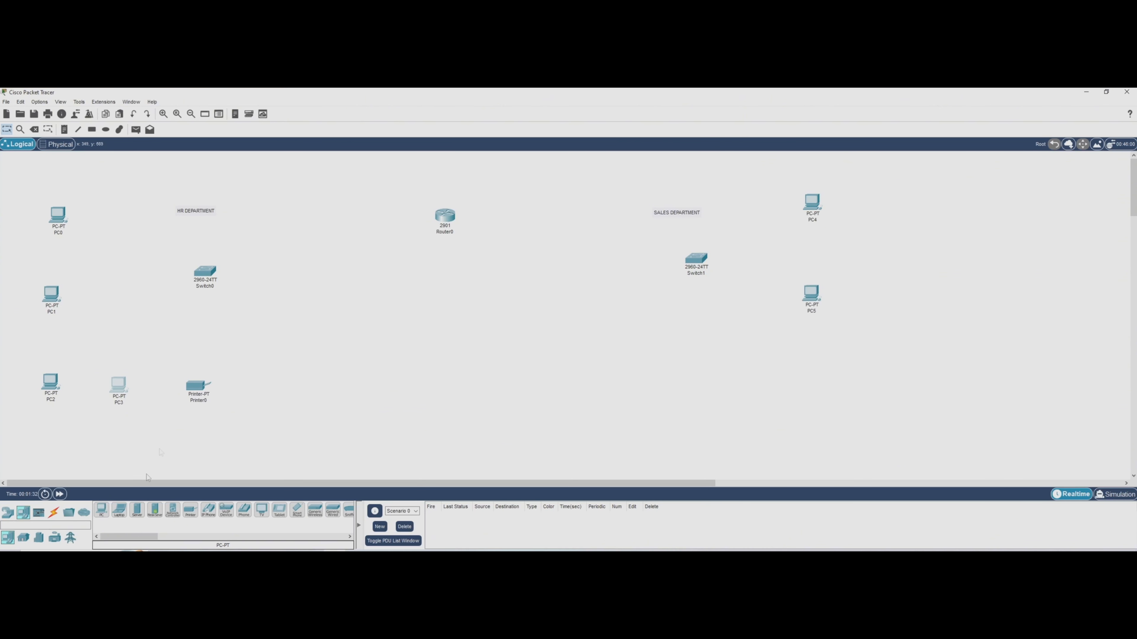
{"action": "left_click", "coordinate": [102, 510]}
{"action": "left_click", "coordinate": [818, 371]}
{"action": "left_click", "coordinate": [102, 510]}
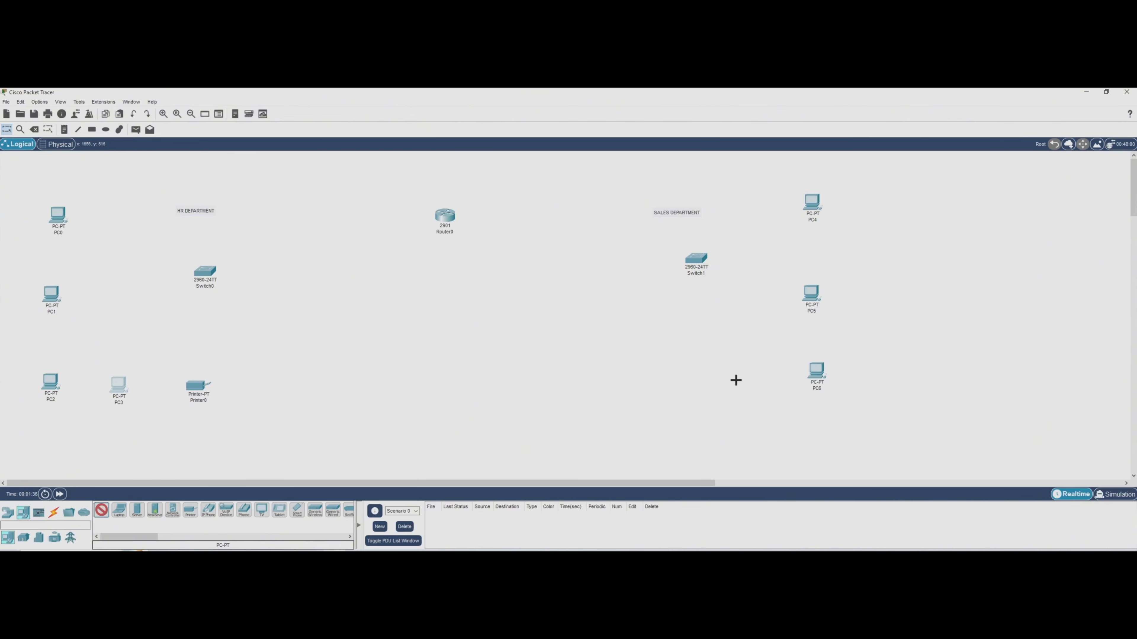
{"action": "left_click", "coordinate": [716, 375]}
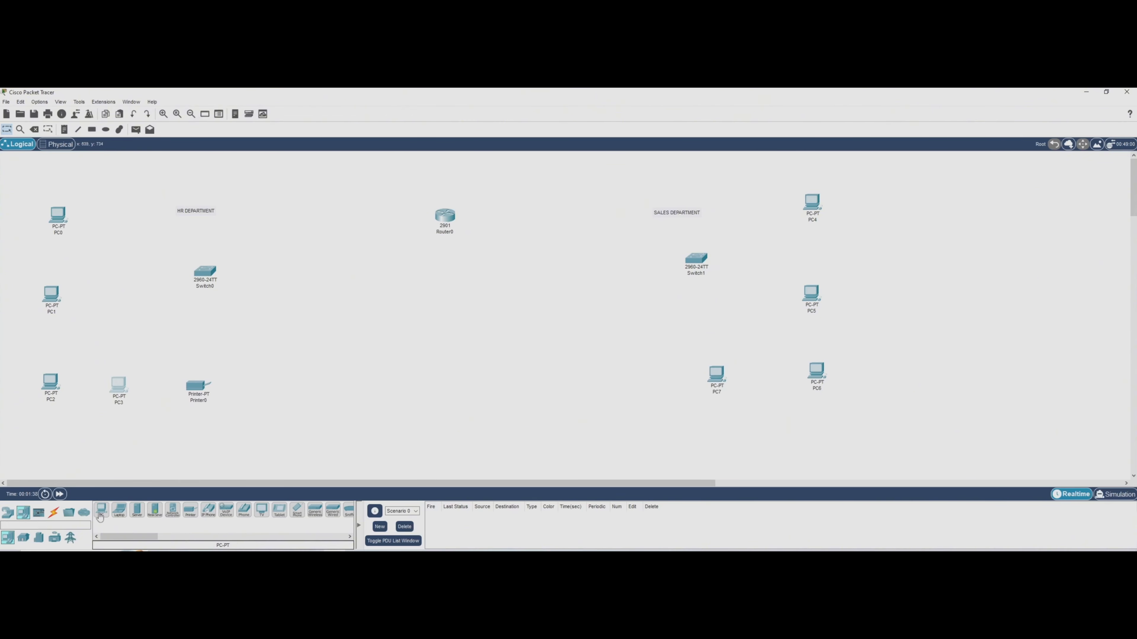
{"action": "left_click", "coordinate": [190, 510]}
{"action": "left_click", "coordinate": [622, 384]}
Connect Router0's GigabitEthernet0/0 to Switch0's GigabitEthernet0/1 with a copper straight-through cable.
{"action": "left_click", "coordinate": [53, 513]}
{"action": "left_click", "coordinate": [137, 510]}
{"action": "left_click", "coordinate": [447, 216]}
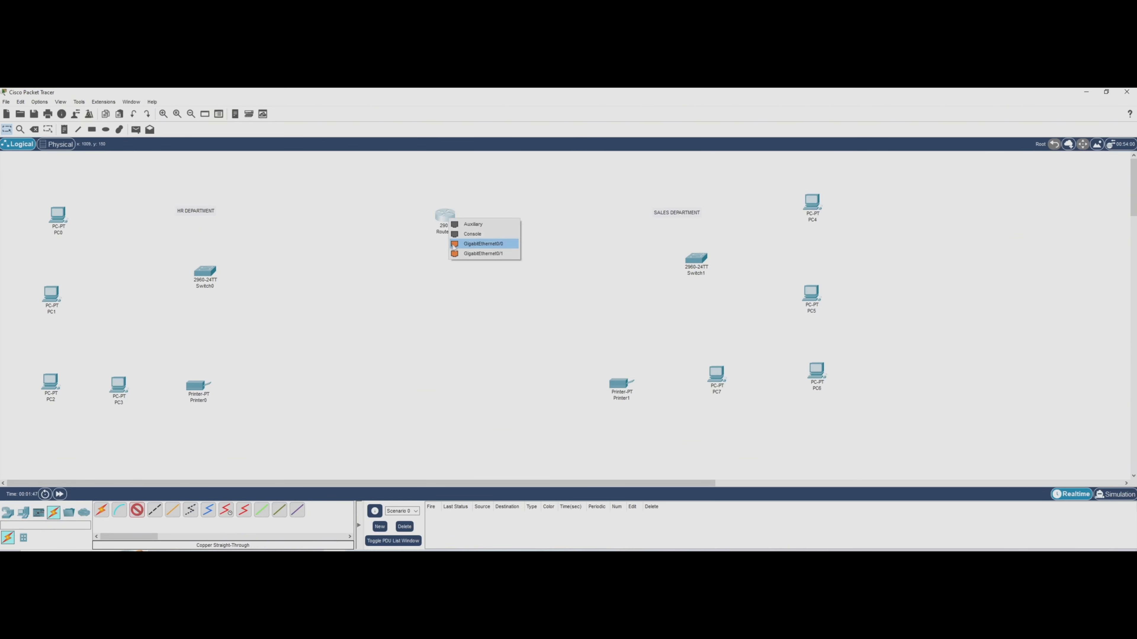
{"action": "left_click", "coordinate": [471, 245]}
{"action": "left_click", "coordinate": [213, 274]}
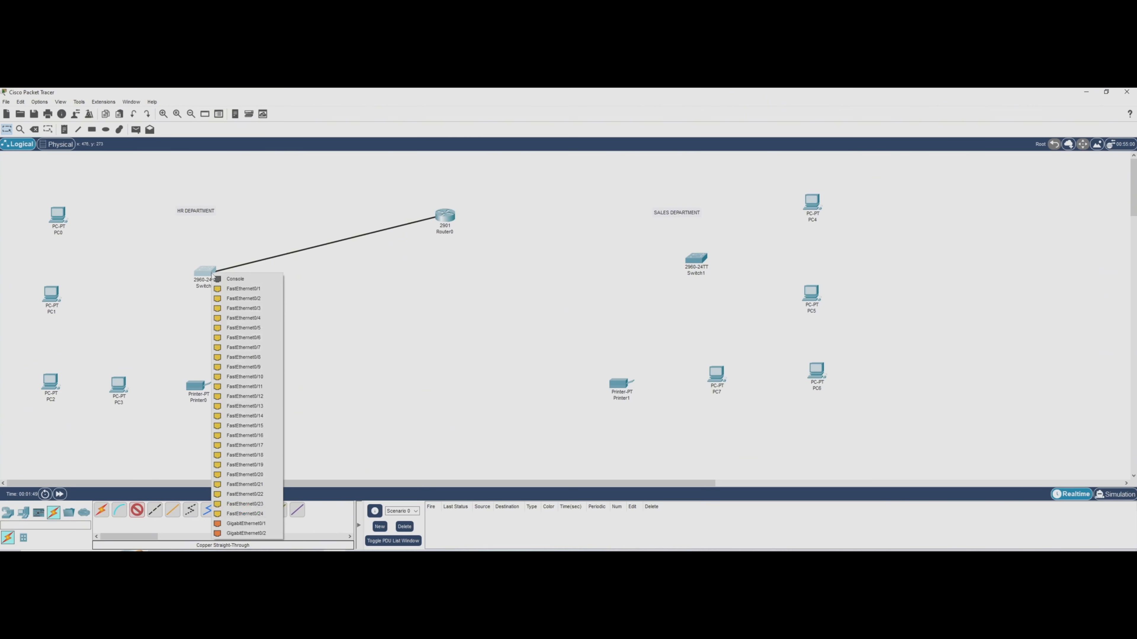
{"action": "left_click", "coordinate": [245, 523]}
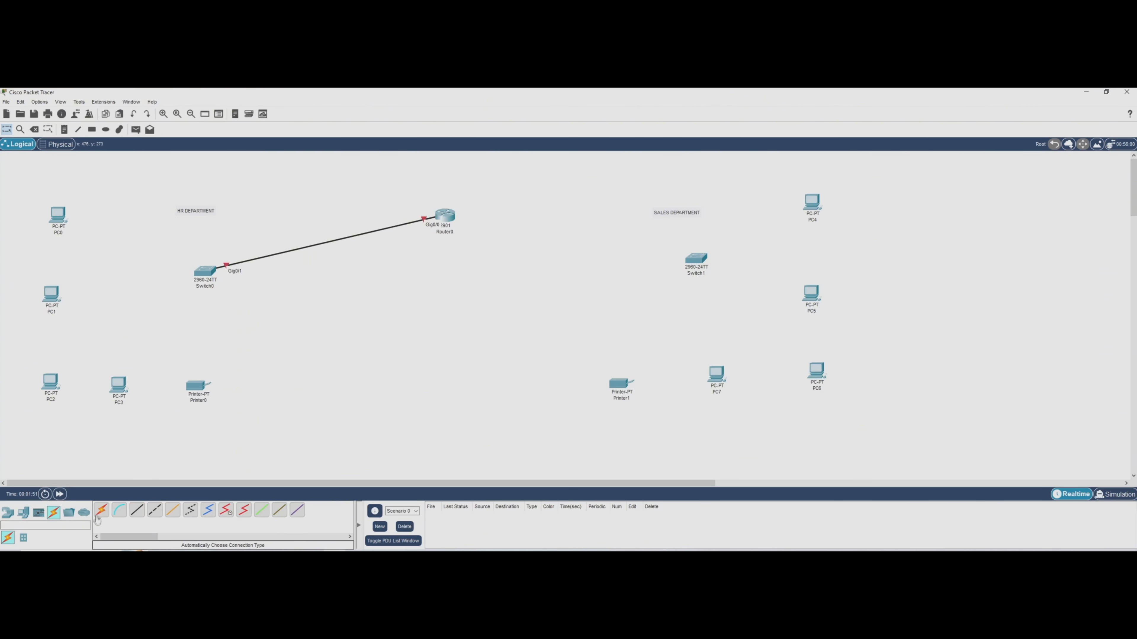
Connect Router0's Gig0/1 to Switch1's Fa0/1 and reposition Switch1 slightly lower.
{"action": "left_click", "coordinate": [448, 220]}
{"action": "left_click", "coordinate": [695, 264]}
{"action": "left_click_drag", "start_coordinate": [699, 262], "coordinate": [694, 270]}
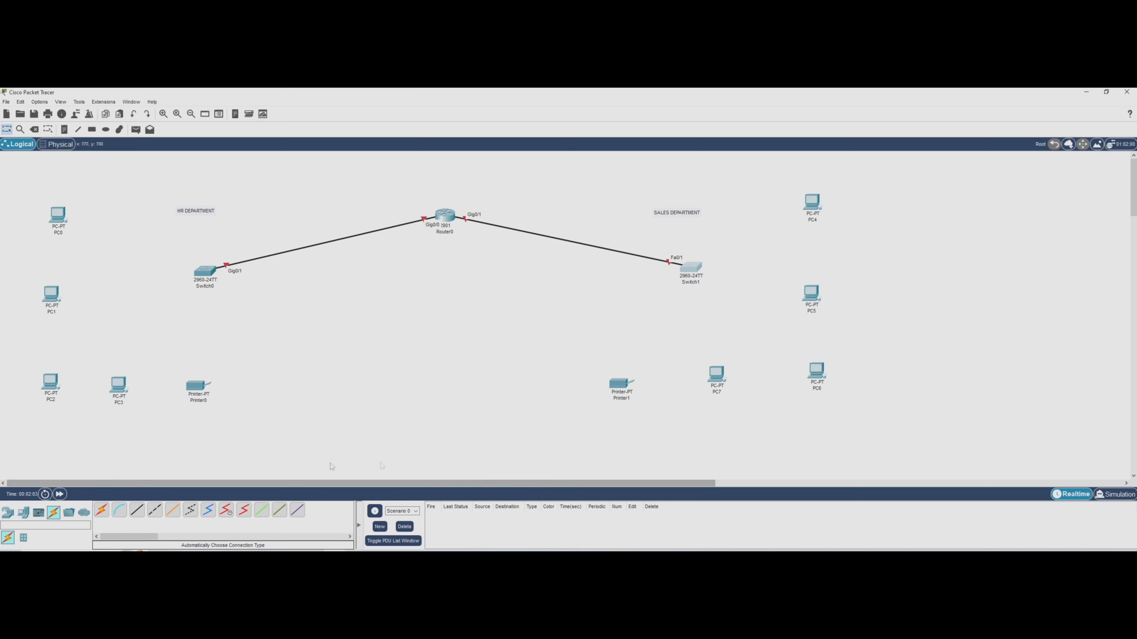
Cable PC0, PC1 and PC2 to Switch0 using the automatic connection type.
{"action": "left_click", "coordinate": [101, 509]}
{"action": "left_click", "coordinate": [205, 271]}
{"action": "left_click", "coordinate": [59, 215]}
{"action": "left_click", "coordinate": [101, 509]}
{"action": "left_click", "coordinate": [204, 272]}
{"action": "left_click", "coordinate": [53, 296]}
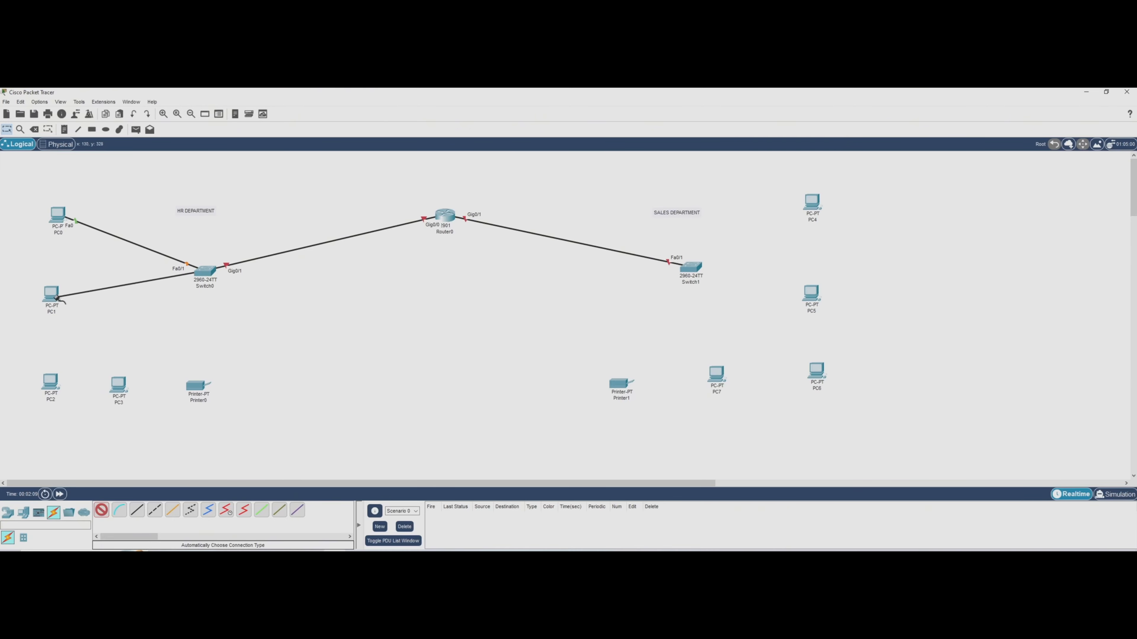
{"action": "left_click", "coordinate": [207, 270]}
{"action": "left_click", "coordinate": [52, 381]}
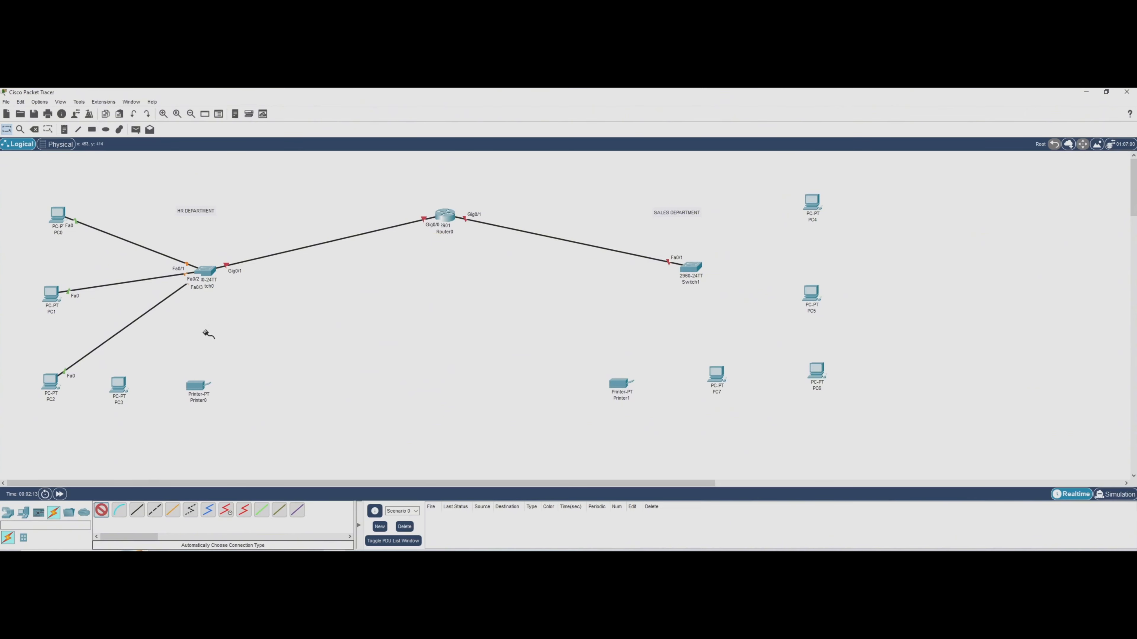
Cable PC3 and Printer0 to Switch0 using the automatic connection type.
{"action": "left_click", "coordinate": [206, 271]}
{"action": "left_click", "coordinate": [119, 384]}
{"action": "left_click", "coordinate": [101, 510]}
{"action": "left_click", "coordinate": [206, 273]}
{"action": "left_click", "coordinate": [197, 387]}
Cable PC4, PC5 and PC6 to Switch1 using the automatic connection type.
{"action": "left_click", "coordinate": [99, 510]}
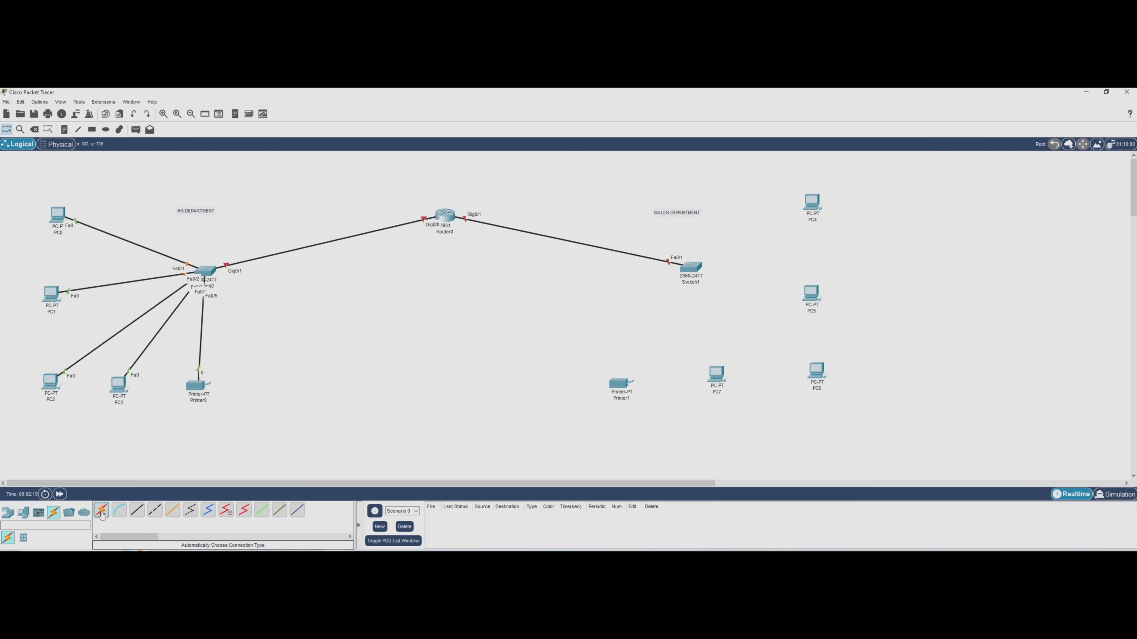
{"action": "left_click", "coordinate": [691, 267]}
{"action": "left_click", "coordinate": [810, 203]}
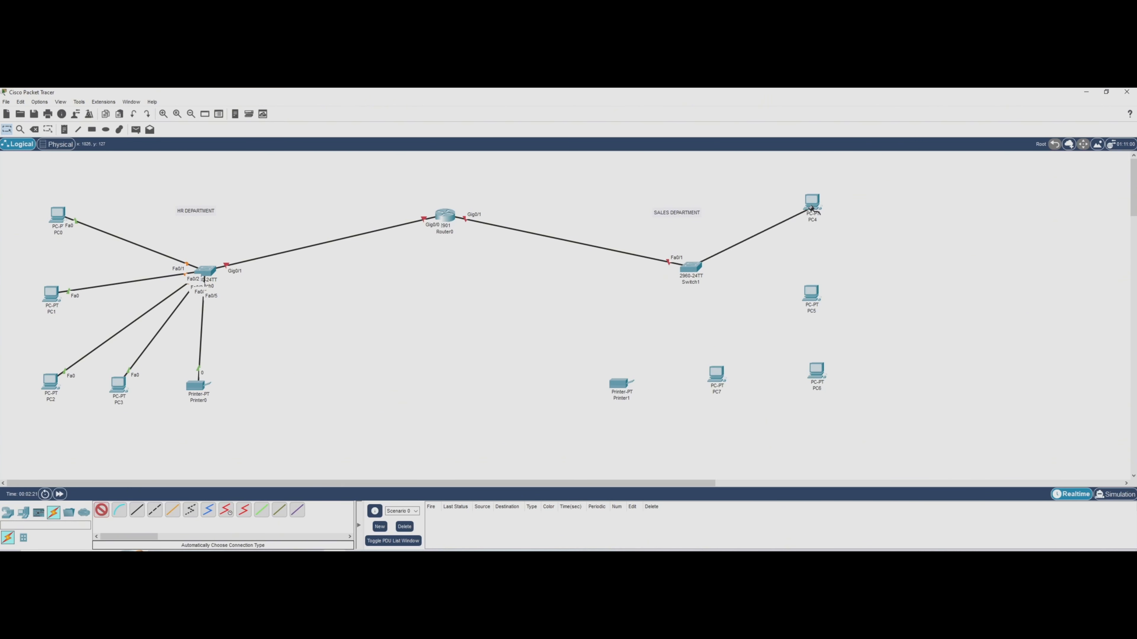
{"action": "left_click", "coordinate": [690, 268]}
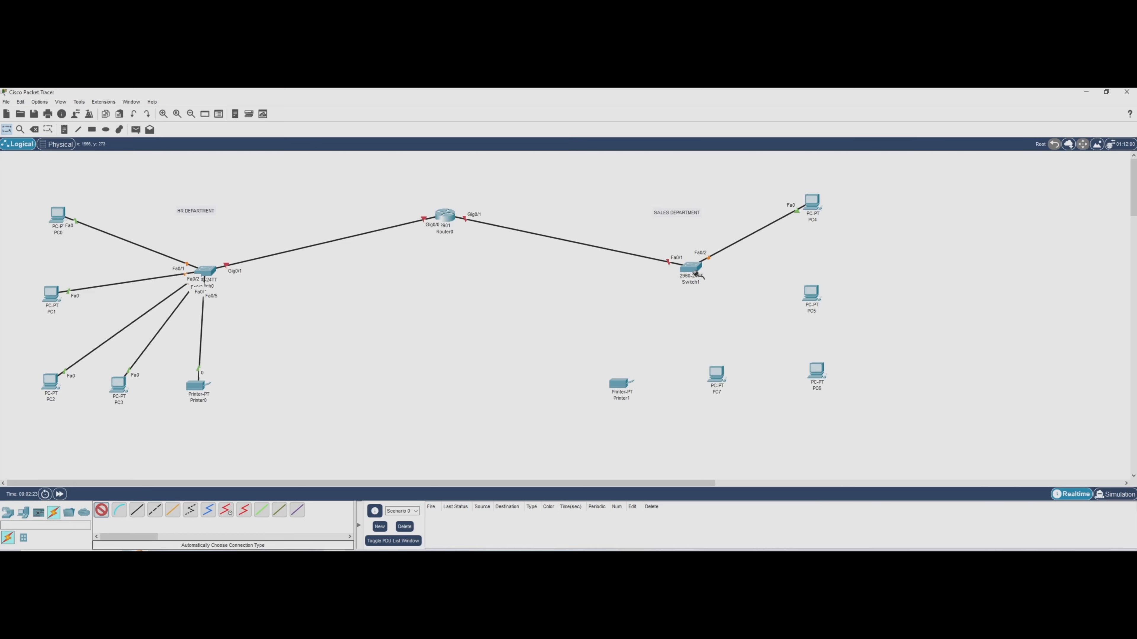
{"action": "left_click", "coordinate": [810, 293]}
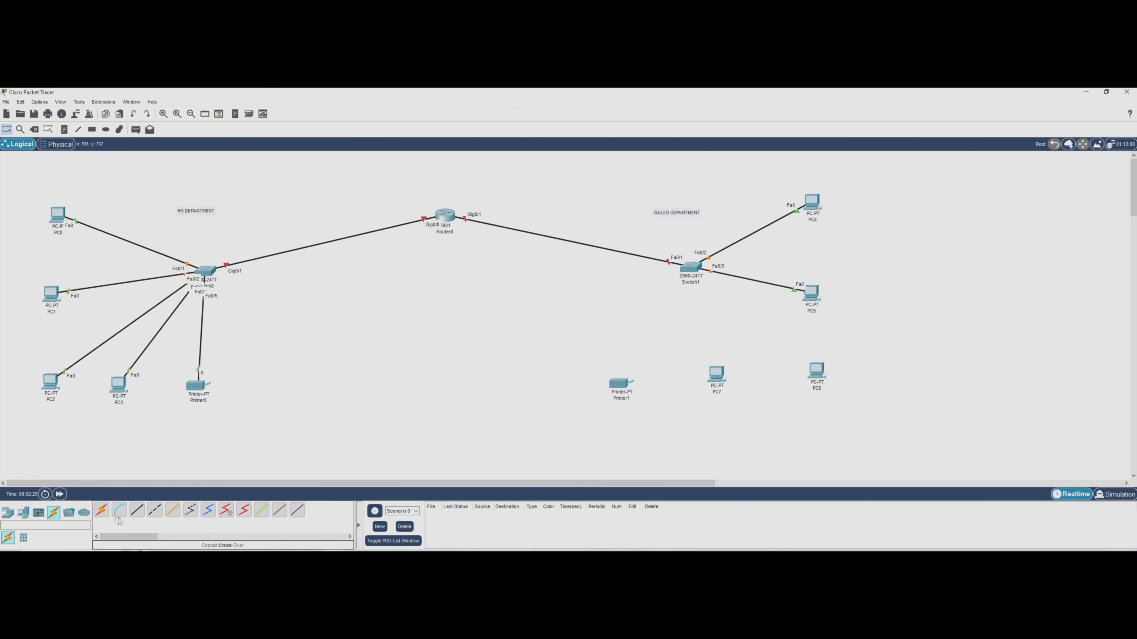
{"action": "left_click", "coordinate": [101, 511]}
{"action": "left_click", "coordinate": [681, 274]}
{"action": "left_click", "coordinate": [817, 374]}
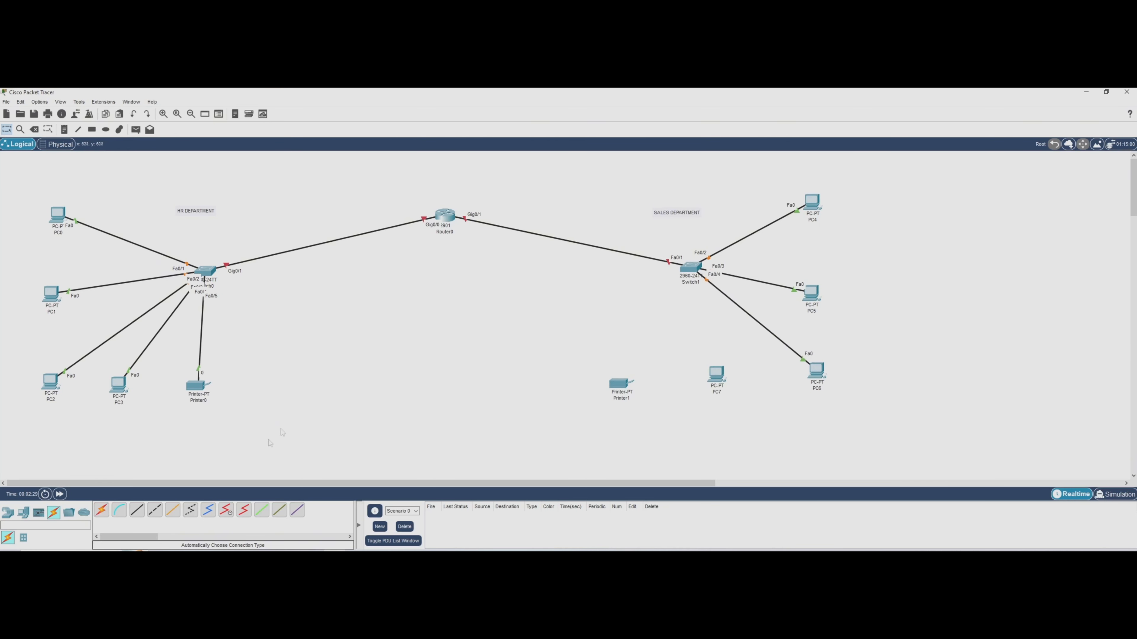
Cable PC7 and Printer1 to Switch1 using the automatic connection type.
{"action": "left_click", "coordinate": [101, 511]}
{"action": "left_click", "coordinate": [691, 270]}
{"action": "left_click", "coordinate": [716, 373]}
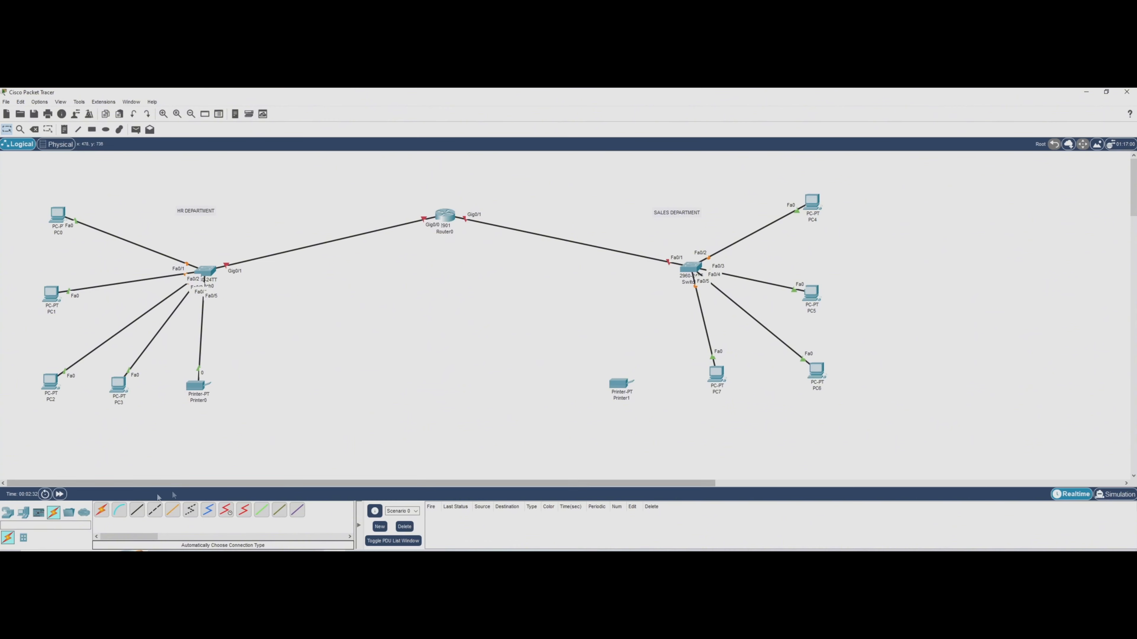
{"action": "left_click", "coordinate": [102, 510]}
{"action": "left_click", "coordinate": [690, 271]}
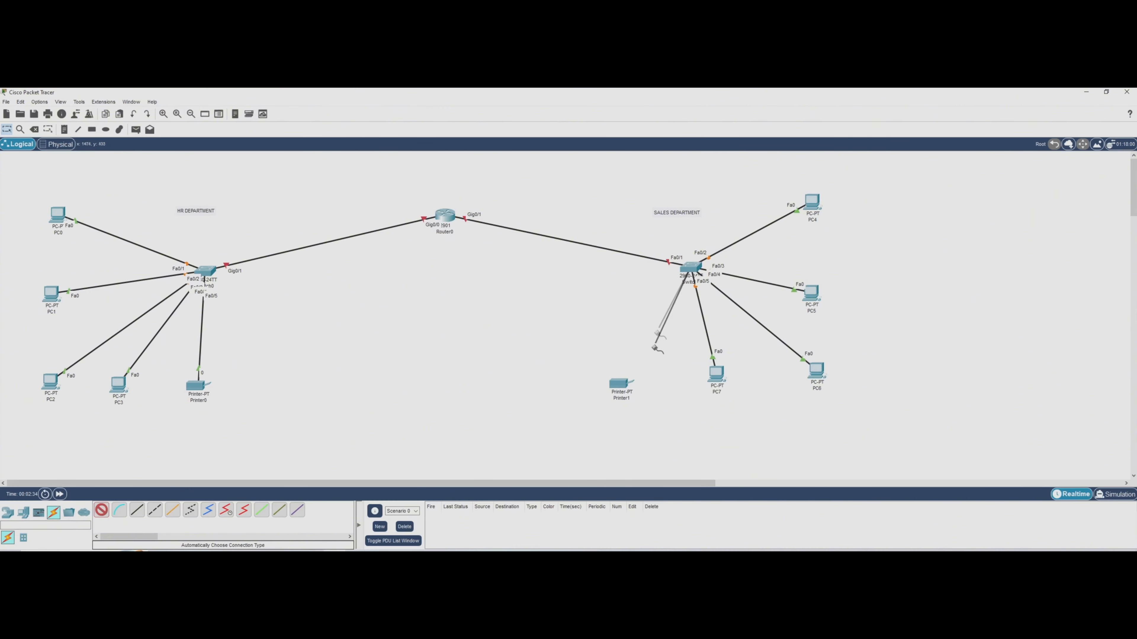
{"action": "left_click", "coordinate": [616, 385]}
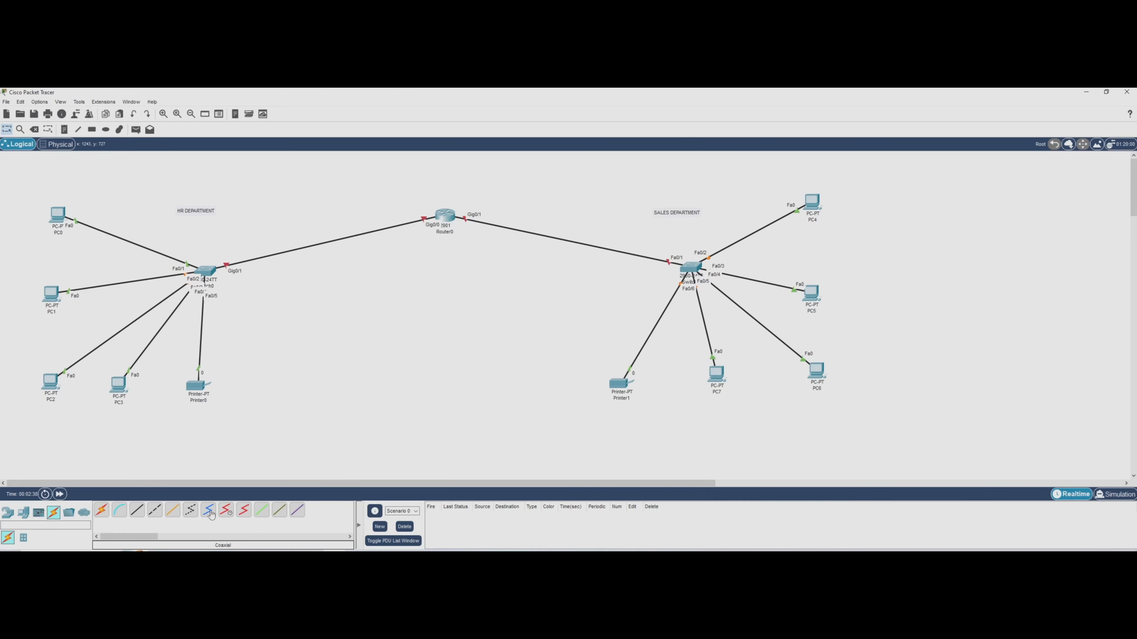
Move the whole network topology to the right so it sits more centrally in the workspace.
{"action": "left_click_drag", "start_coordinate": [29, 175], "coordinate": [1114, 455]}
{"action": "left_click_drag", "start_coordinate": [450, 218], "coordinate": [533, 220]}
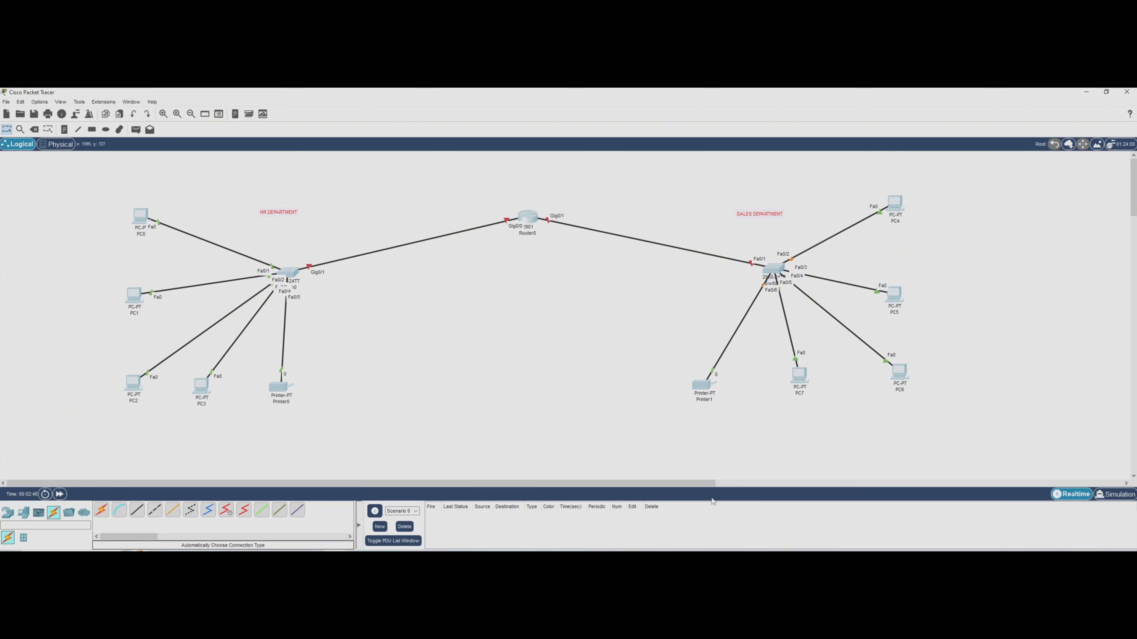
{"action": "left_click", "coordinate": [666, 461]}
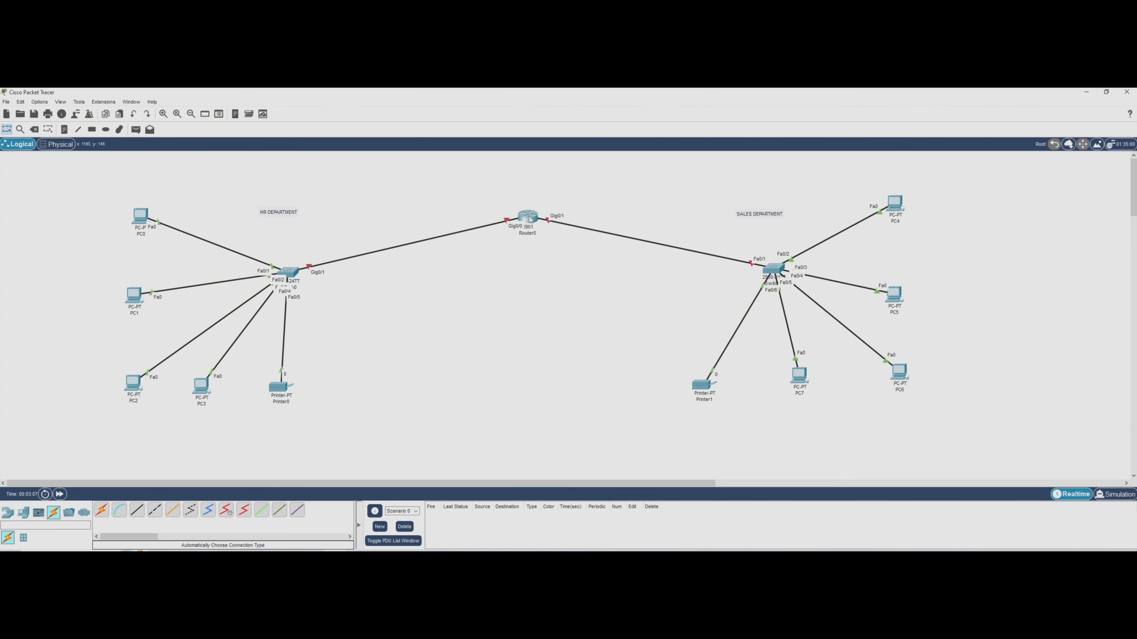
Open Router0's command line and answer "n" to the initial configuration dialog to reach the Router prompt.
{"action": "left_click", "coordinate": [537, 223]}
{"action": "left_click", "coordinate": [508, 207]}
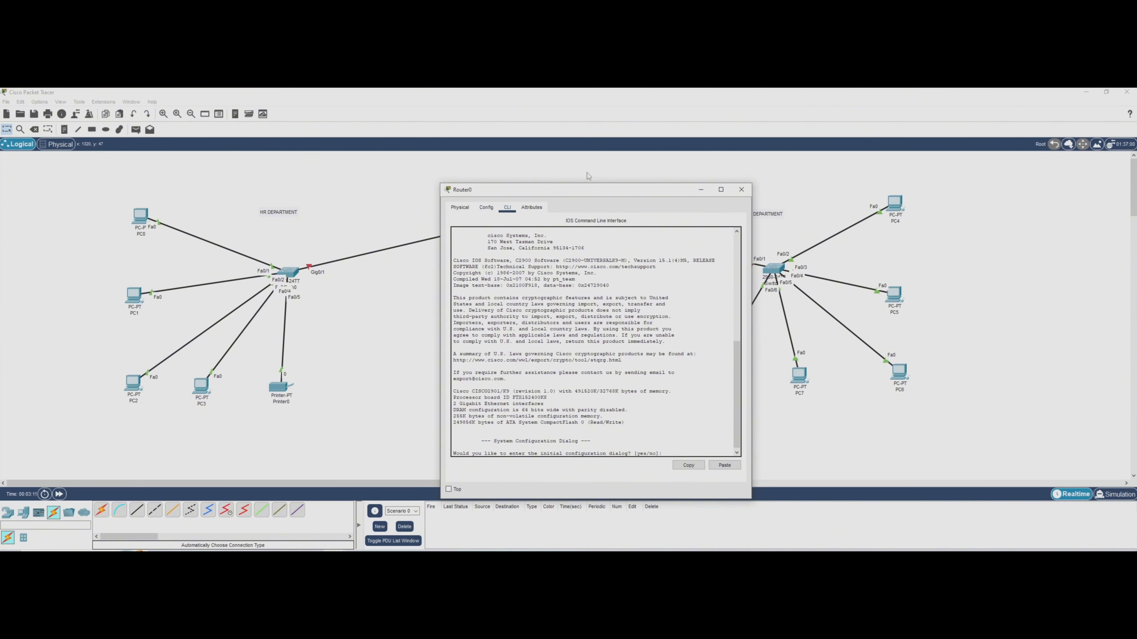
{"action": "left_click_drag", "start_coordinate": [588, 190], "coordinate": [536, 246]}
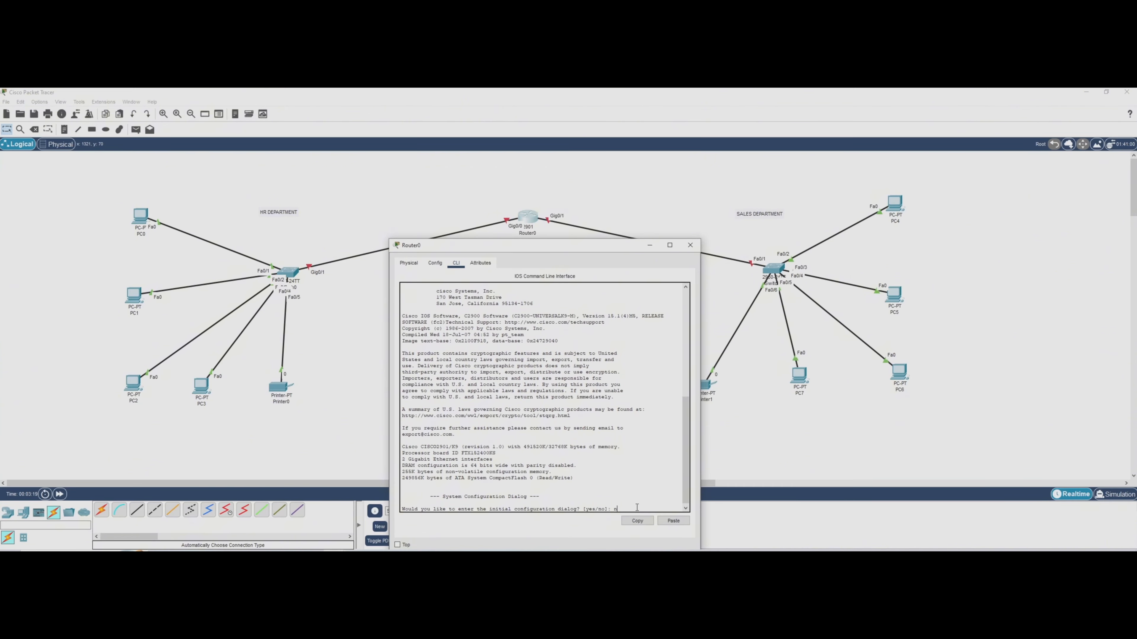
{"action": "key", "text": "Return"}
{"action": "key", "text": "Return"}
{"action": "key", "text": "Return"}
{"action": "key", "text": "Return"}
{"action": "key", "text": "Return"}
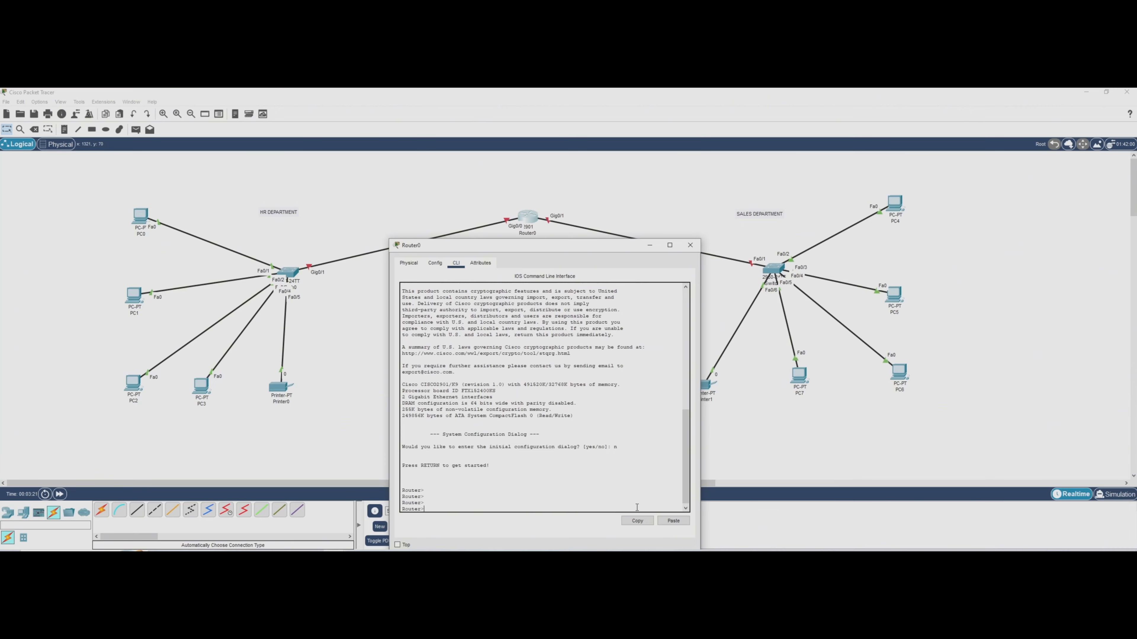
Move Router0's window clear of the router and enter global configuration mode with "en" and "conf t".
{"action": "left_click_drag", "start_coordinate": [533, 247], "coordinate": [757, 160]}
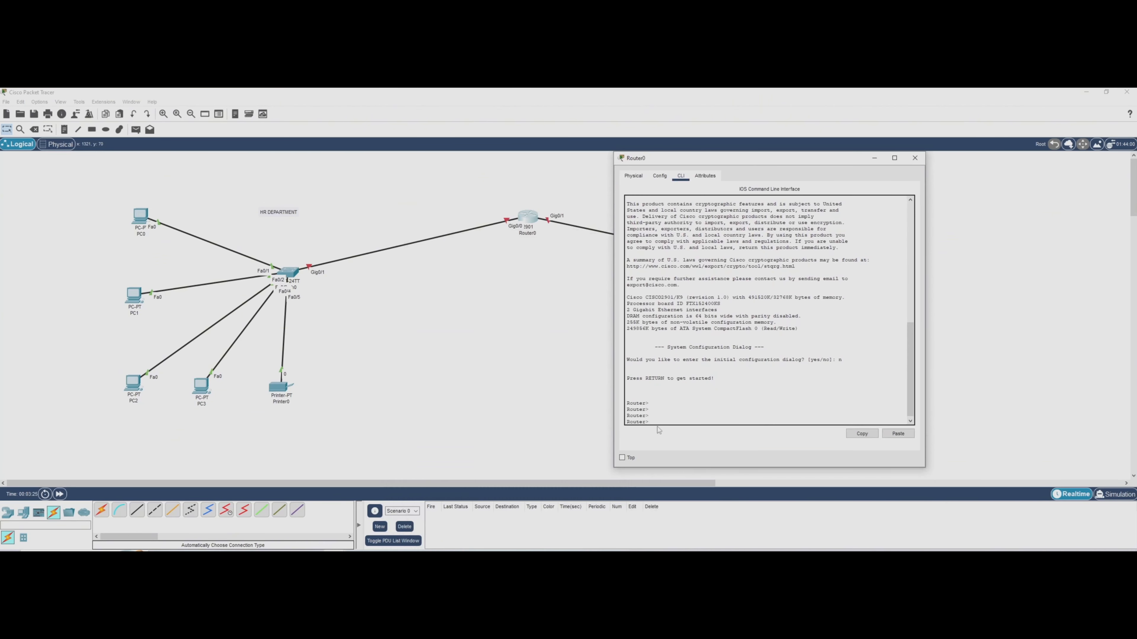
{"action": "type", "text": "en"}
{"action": "key", "text": "Return"}
{"action": "type", "text": "co"}
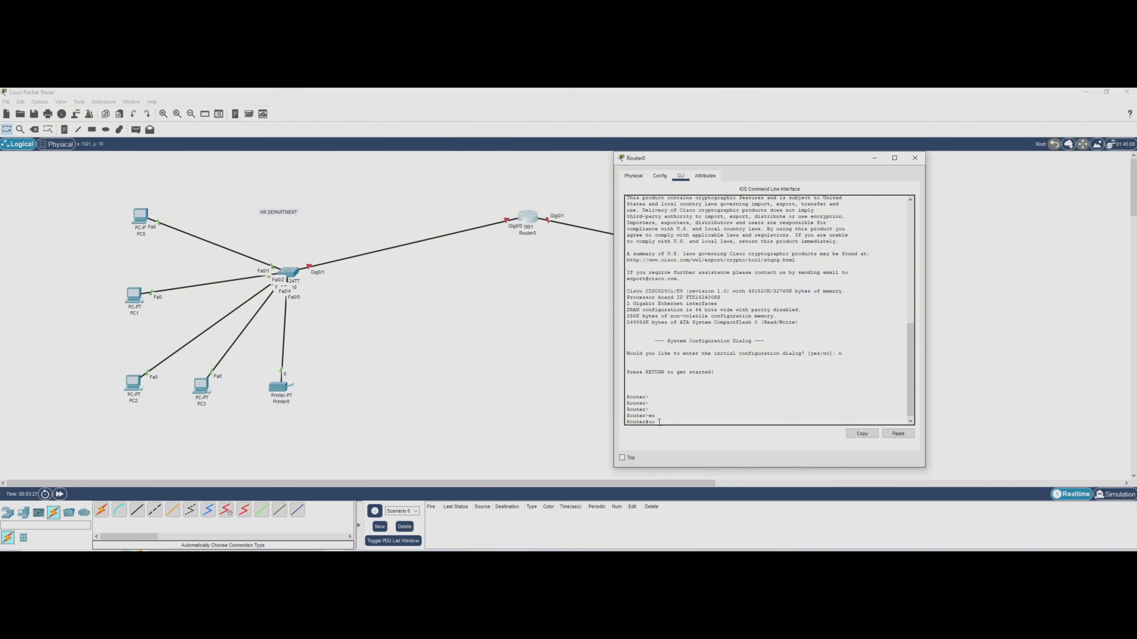
{"action": "type", "text": "nf t"}
{"action": "key", "text": "Return"}
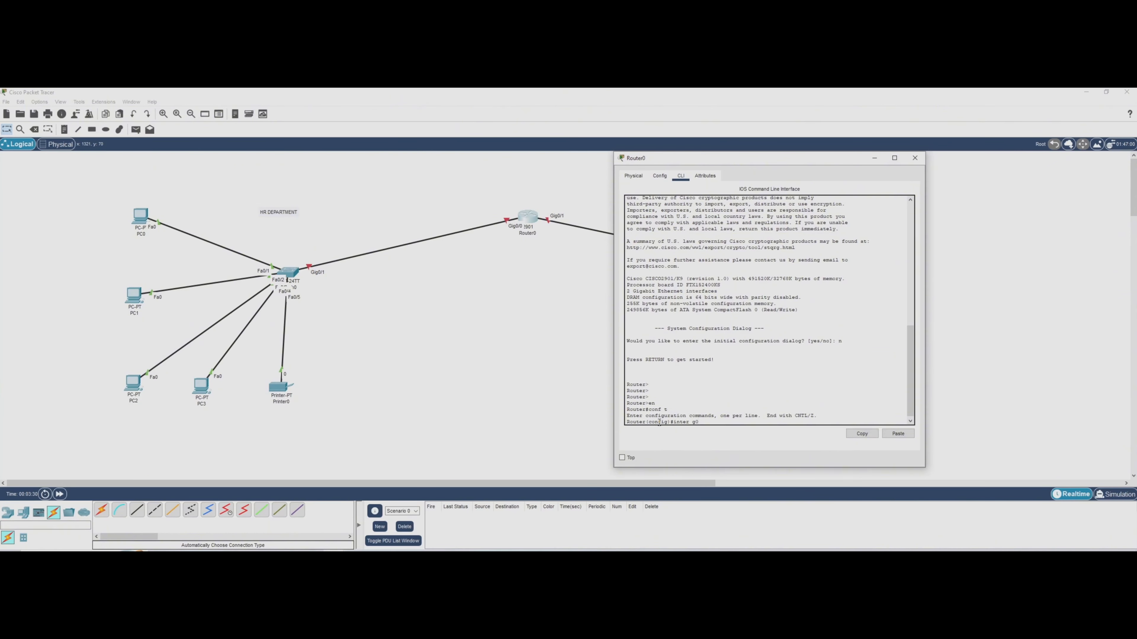
Assign IP address 192.168.10.1 with mask 255.255.255.0 to Router0's interface g0/0.
{"action": "key", "text": "Return"}
{"action": "type", "text": "ip"}
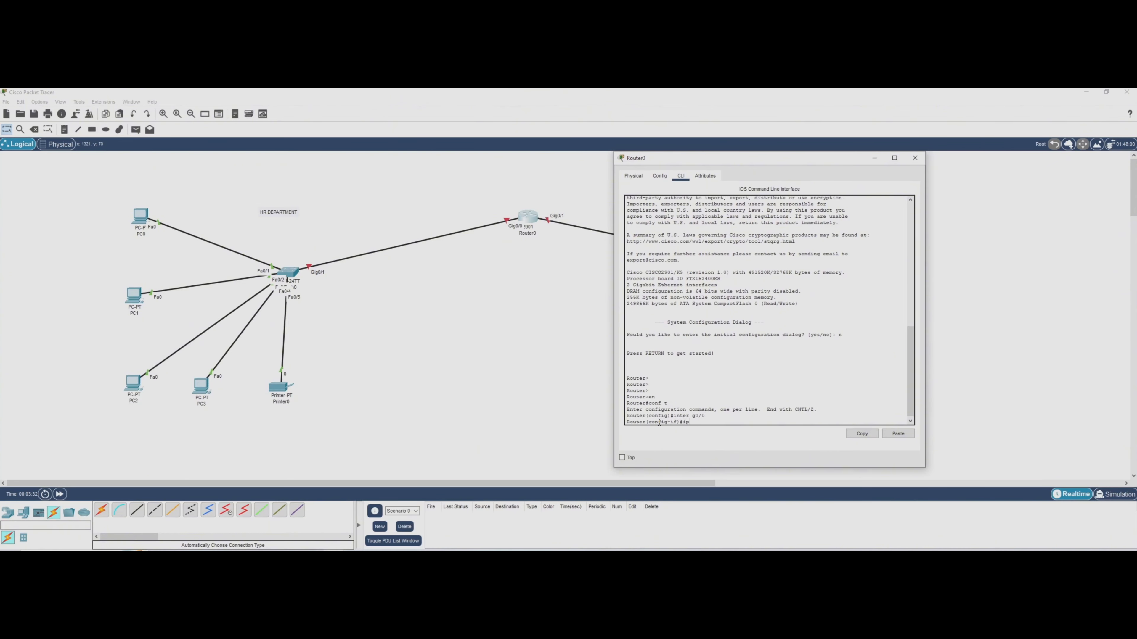
{"action": "type", "text": " ad"}
{"action": "key", "text": "Tab"}
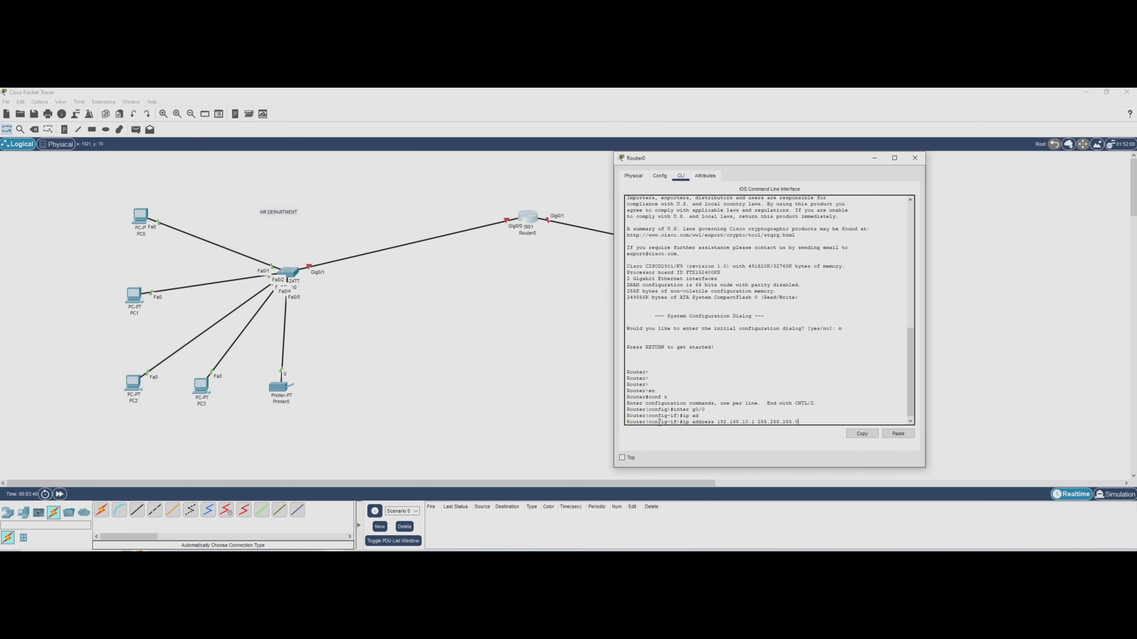
{"action": "key", "text": "Return"}
{"action": "key", "text": "Return"}
{"action": "key", "text": "Return"}
{"action": "key", "text": "Return"}
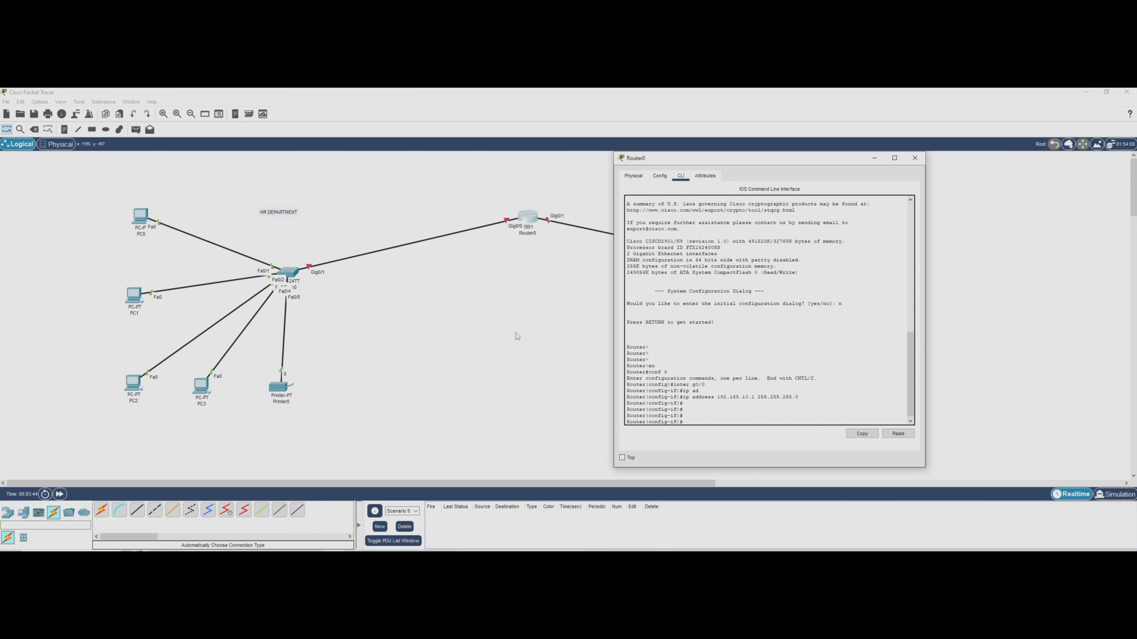
Enable Router0's interface g0/0 with "no shut".
{"action": "type", "text": "no shut"}
{"action": "key", "text": "Return"}
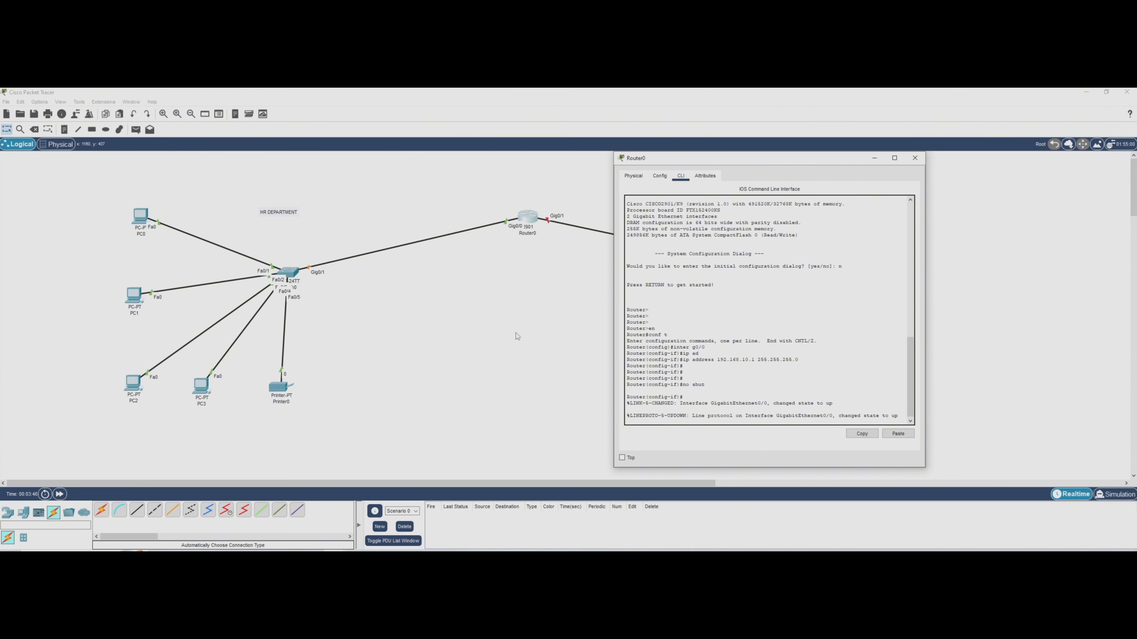
{"action": "key", "text": "Return"}
{"action": "key", "text": "Return"}
{"action": "key", "text": "Return"}
{"action": "key", "text": "Return"}
{"action": "key", "text": "Return"}
{"action": "key", "text": "Return"}
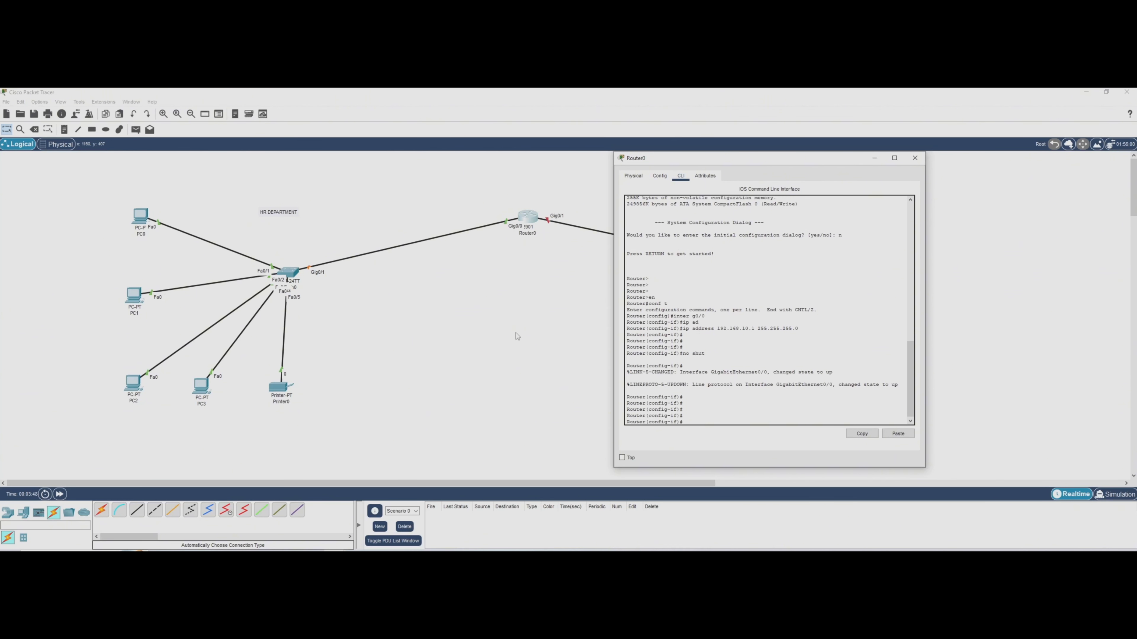
Leave interface g0/0 and assign IP address 192.168.20.1 with mask 255.255.255.0 to Router0's interface g0/1.
{"action": "type", "text": "ex"}
{"action": "key", "text": "Return"}
{"action": "key", "text": "Return"}
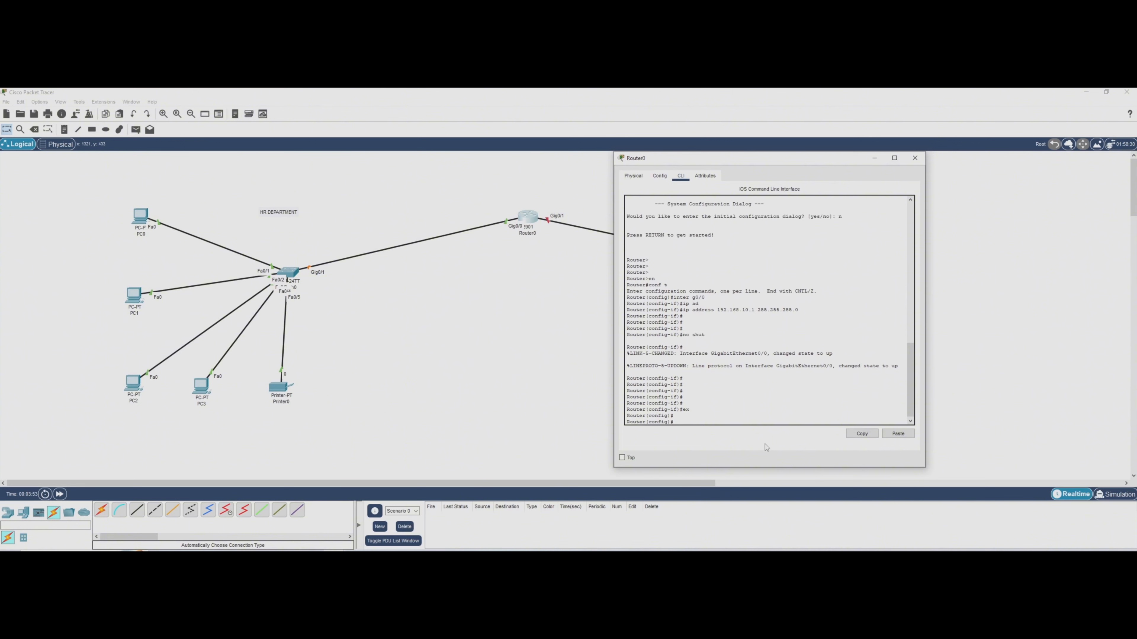
{"action": "type", "text": "inter g0/1"}
{"action": "key", "text": "Return"}
{"action": "key", "text": "Return"}
{"action": "type", "text": "ip ad"}
{"action": "key", "text": "Tab"}
{"action": "type", "text": "192"}
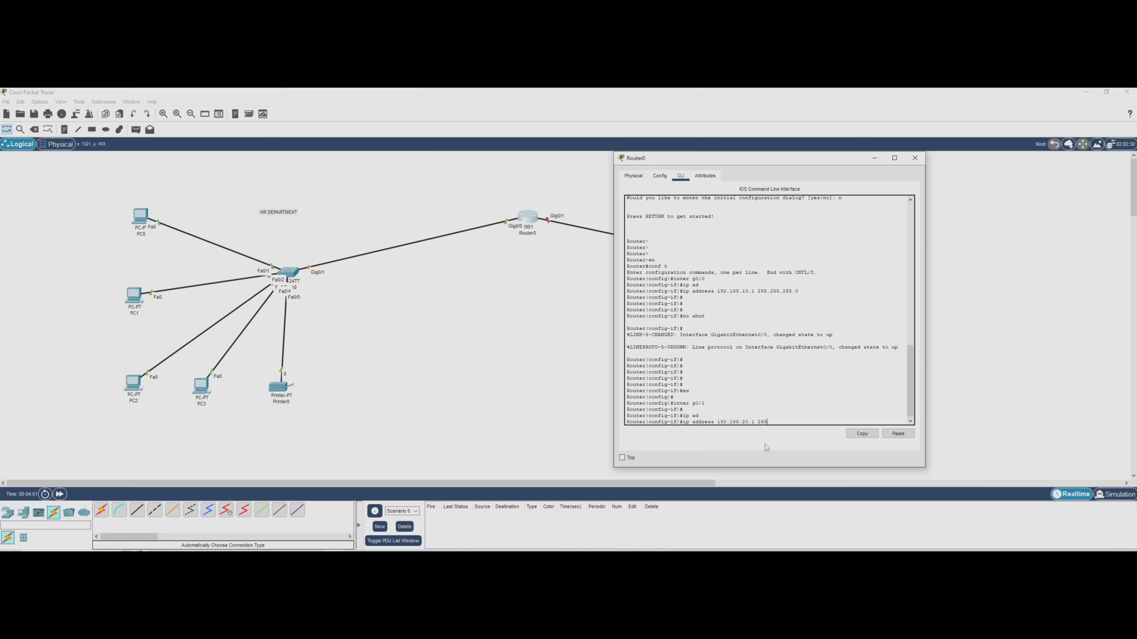
{"action": "type", "text": ".168.20.1 255.255.255.0"}
{"action": "key", "text": "Return"}
{"action": "key", "text": "Return"}
{"action": "key", "text": "Return"}
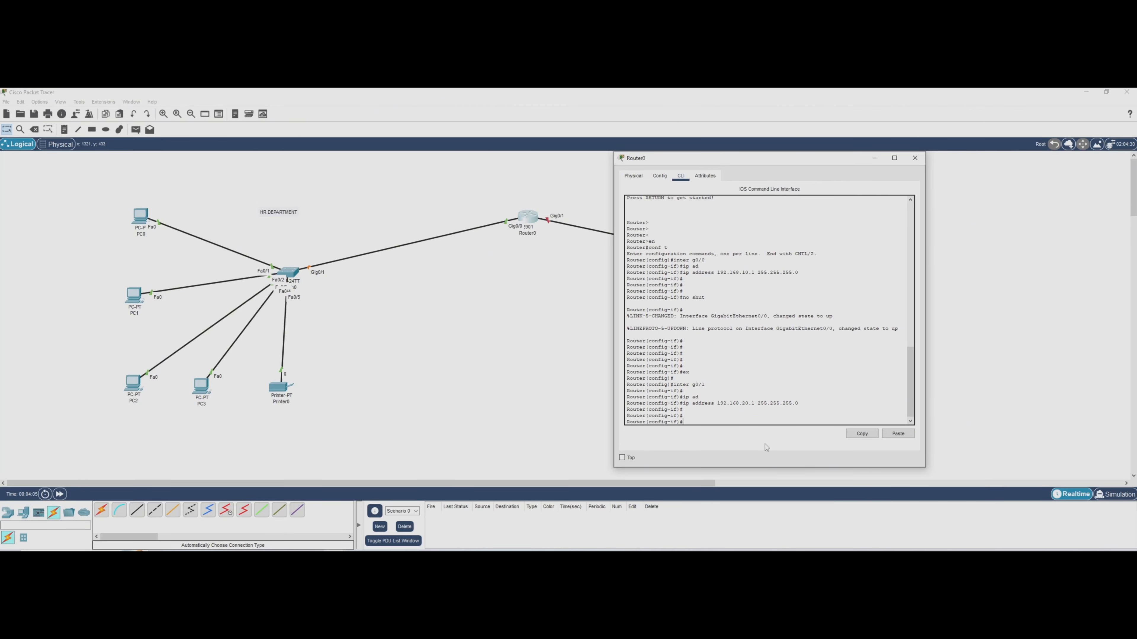
Enable Router0's interface g0/1 with "no shut" and exit to global configuration mode.
{"action": "type", "text": "no shut"}
{"action": "key", "text": "Return"}
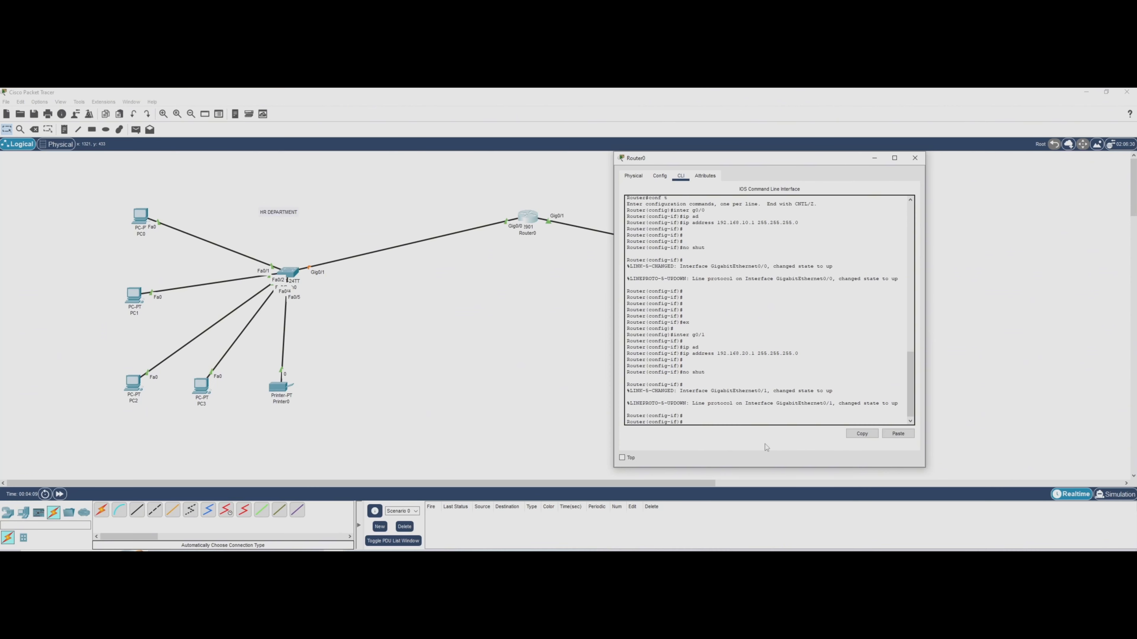
{"action": "key", "text": "Return"}
{"action": "key", "text": "Return"}
{"action": "key", "text": "Return"}
{"action": "key", "text": "Return"}
{"action": "key", "text": "Return"}
{"action": "key", "text": "Return"}
{"action": "key", "text": "Return"}
{"action": "type", "text": "ex"}
{"action": "key", "text": "Return"}
{"action": "key", "text": "Return"}
{"action": "key", "text": "Return"}
{"action": "key", "text": "Return"}
{"action": "key", "text": "Return"}
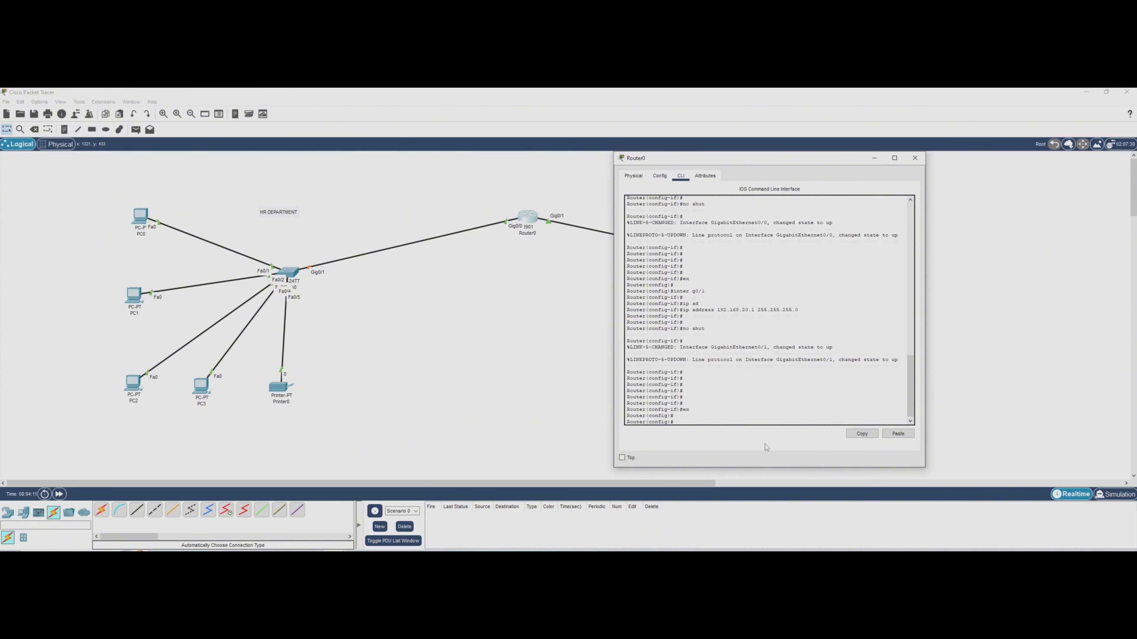
Move Router0's window aside to check the links to both departments, and close the window.
{"action": "left_click_drag", "start_coordinate": [796, 160], "coordinate": [540, 311]}
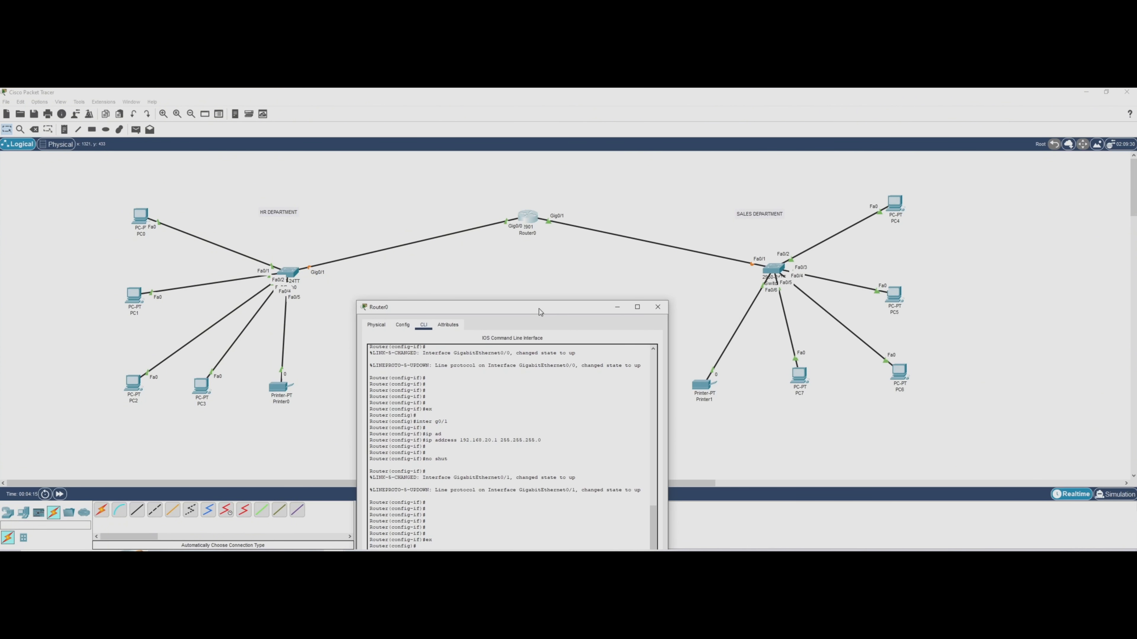
{"action": "left_click_drag", "start_coordinate": [539, 308], "coordinate": [539, 170]}
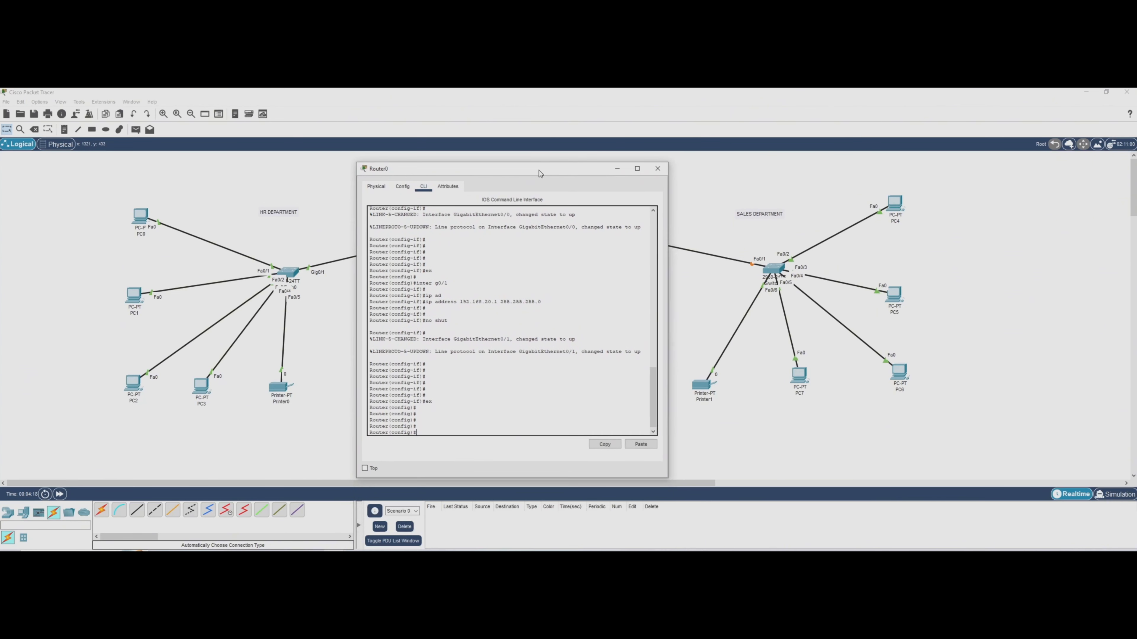
{"action": "left_click", "coordinate": [657, 168]}
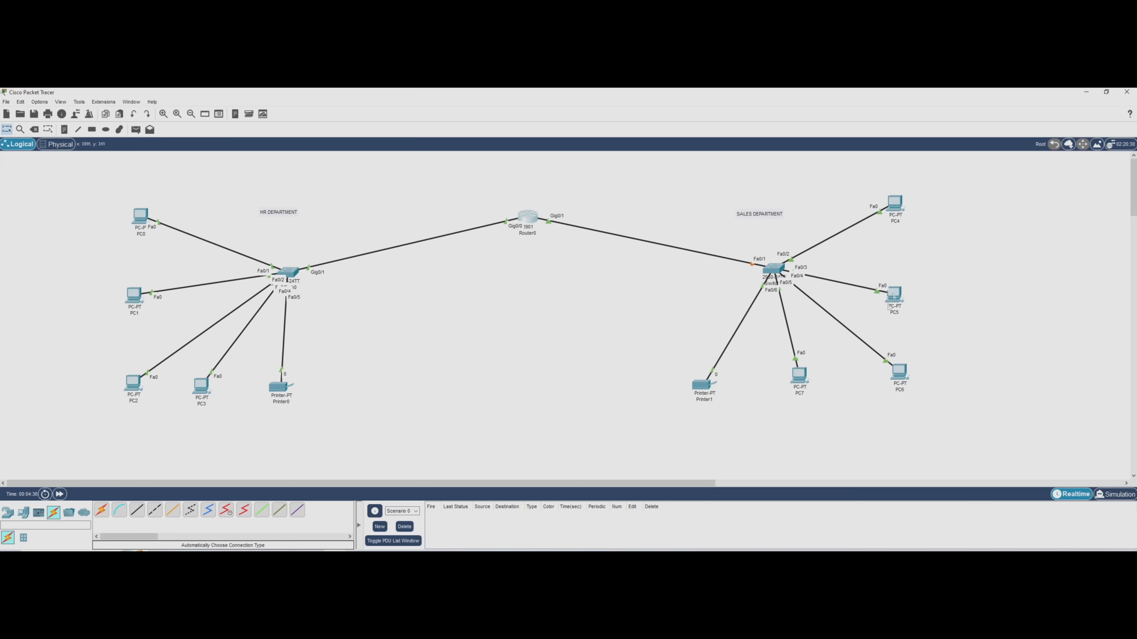
Reopen Router0's command line and exclude address 192.168.10.2 from DHCP with "ip dhcp excluded-address".
{"action": "left_click", "coordinate": [531, 225]}
{"action": "left_click_drag", "start_coordinate": [571, 194], "coordinate": [504, 171]}
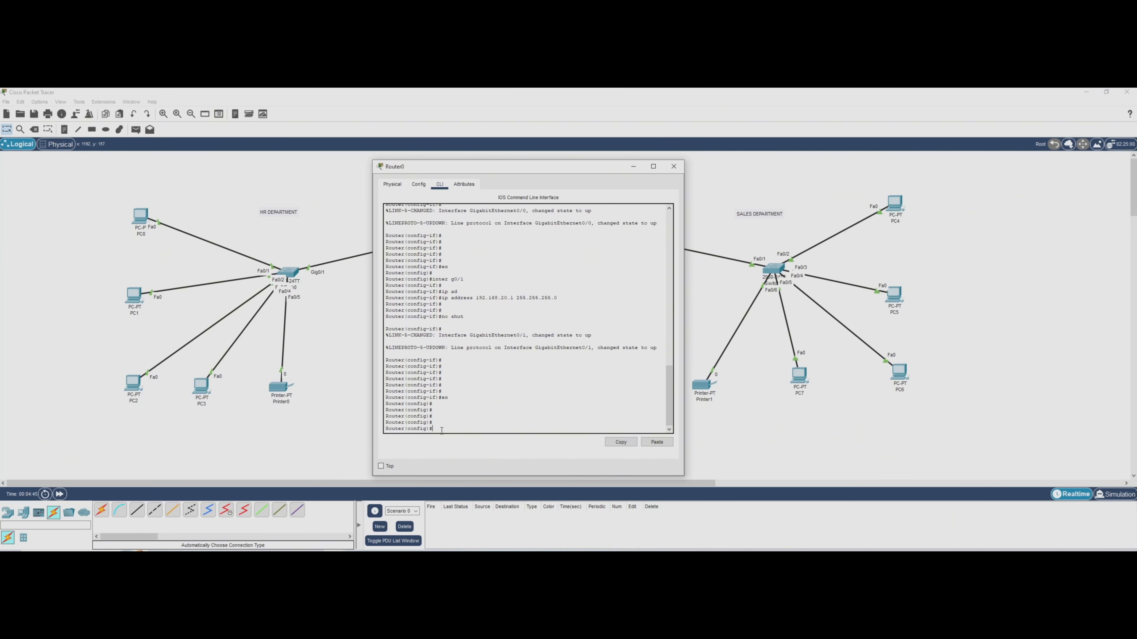
{"action": "key", "text": "Return"}
{"action": "key", "text": "Return"}
{"action": "key", "text": "Return"}
{"action": "key", "text": "Return"}
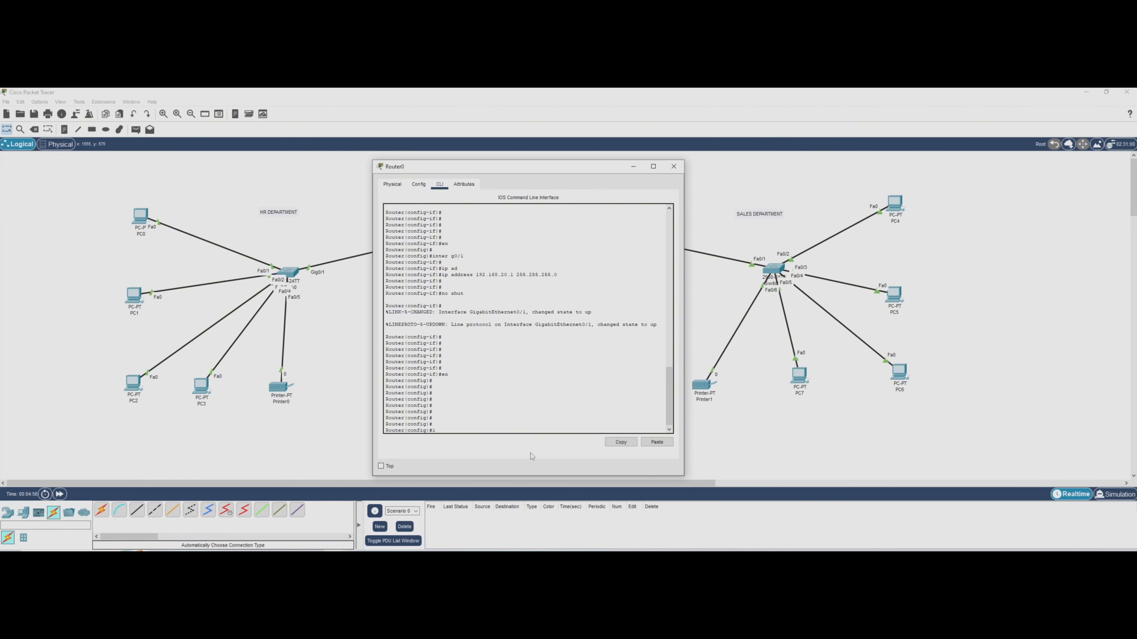
{"action": "type", "text": "dh"}
{"action": "key", "text": "Tab"}
{"action": "type", "text": "e"}
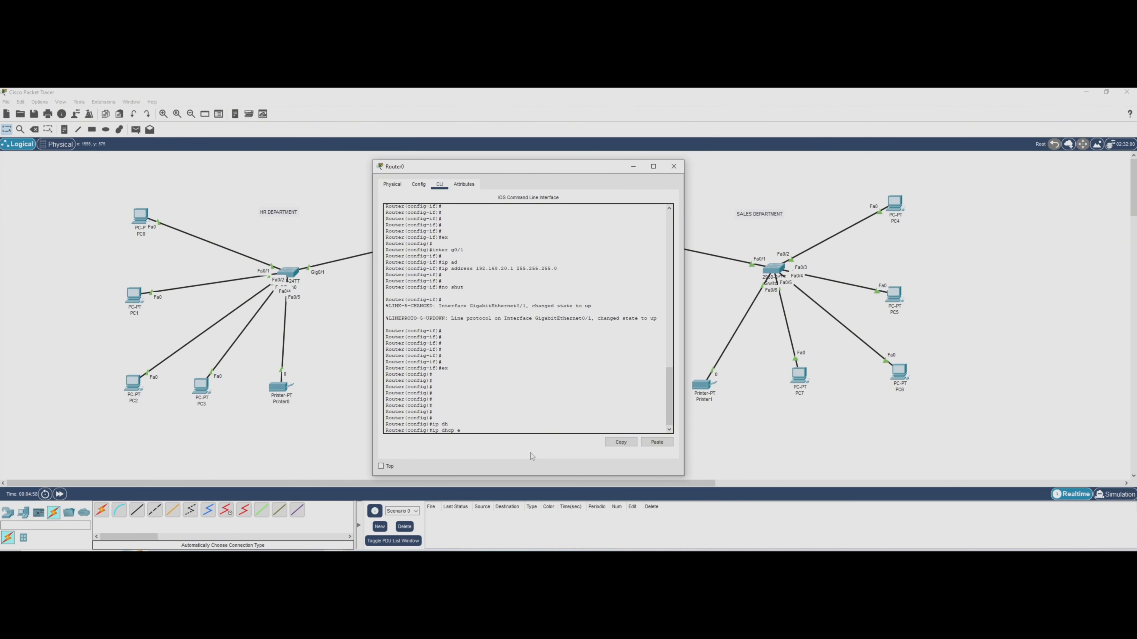
{"action": "type", "text": "x"}
{"action": "key", "text": "Tab"}
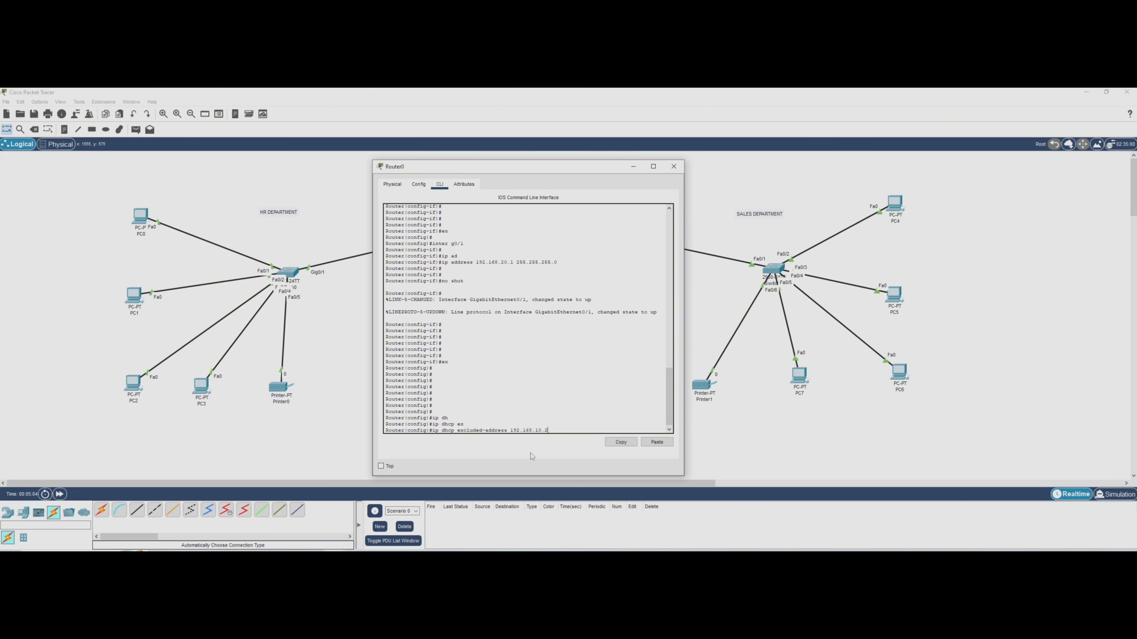
{"action": "key", "text": "Return"}
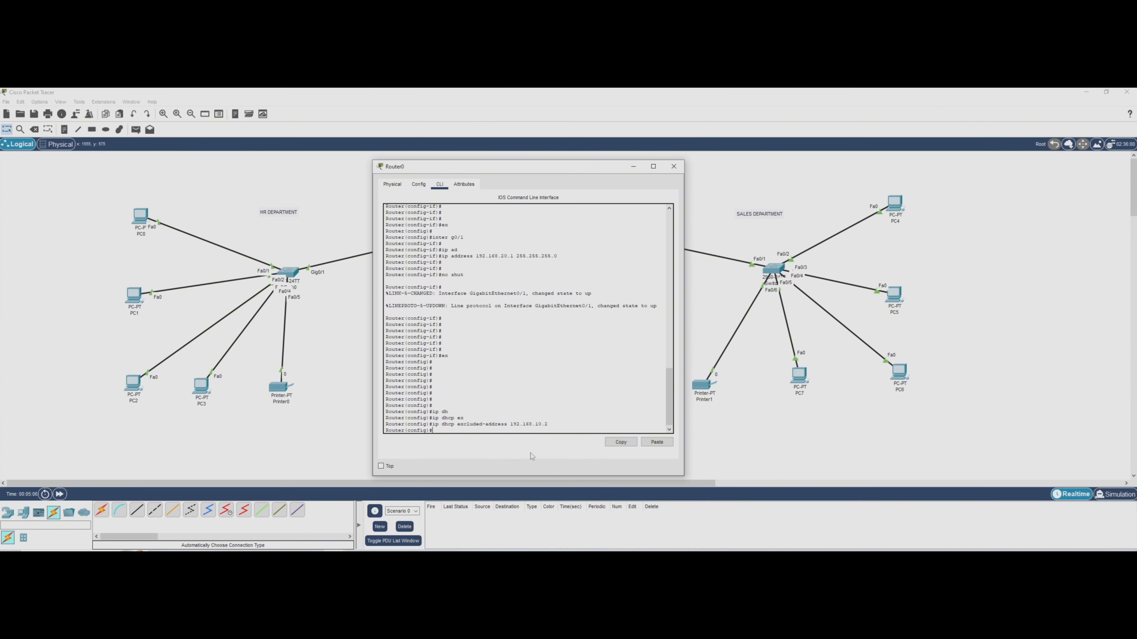
Exclude address 192.168.20.2 from DHCP on Router0.
{"action": "type", "text": "ip dh"}
{"action": "key", "text": "Tab"}
{"action": "type", "text": "ex"}
{"action": "key", "text": "Tab"}
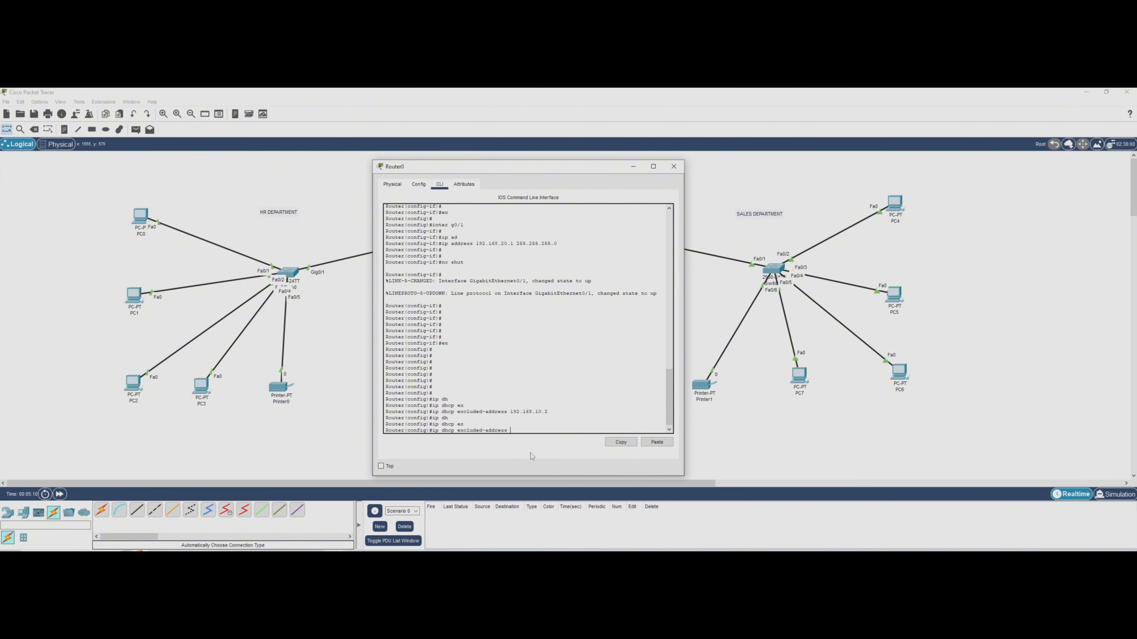
{"action": "type", "text": "192.168.20.2"}
{"action": "key", "text": "Return"}
{"action": "key", "text": "Return"}
{"action": "key", "text": "Return"}
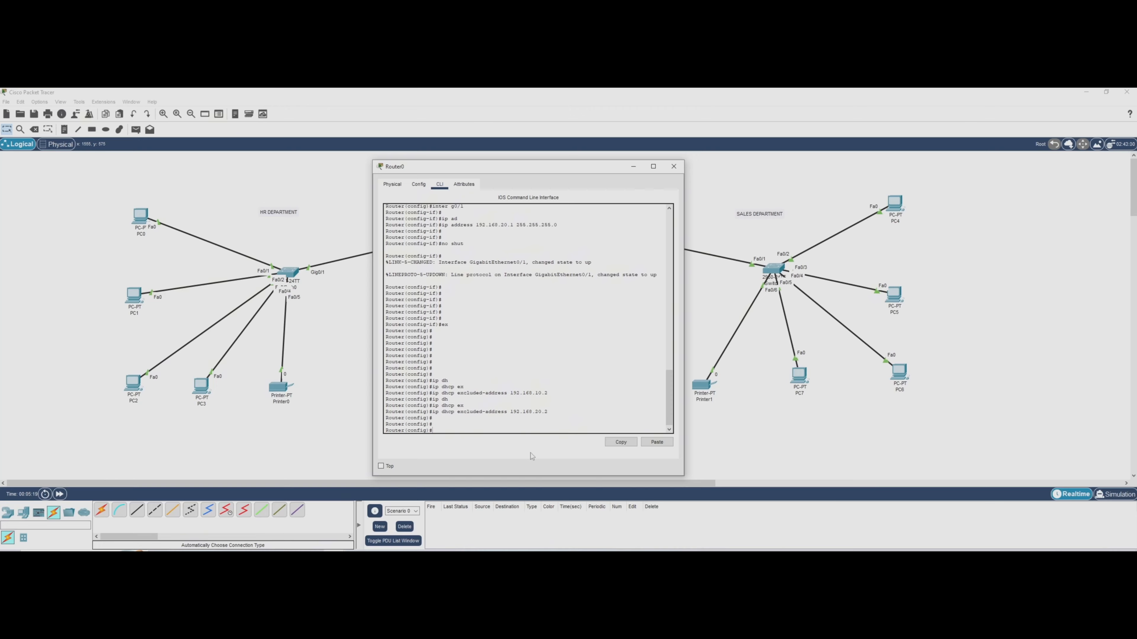
Create a DHCP pool named HR10 on Router0 with "ip dhcp pool".
{"action": "type", "text": "ip dh"}
{"action": "key", "text": "Tab"}
{"action": "type", "text": "po"}
{"action": "key", "text": "Tab"}
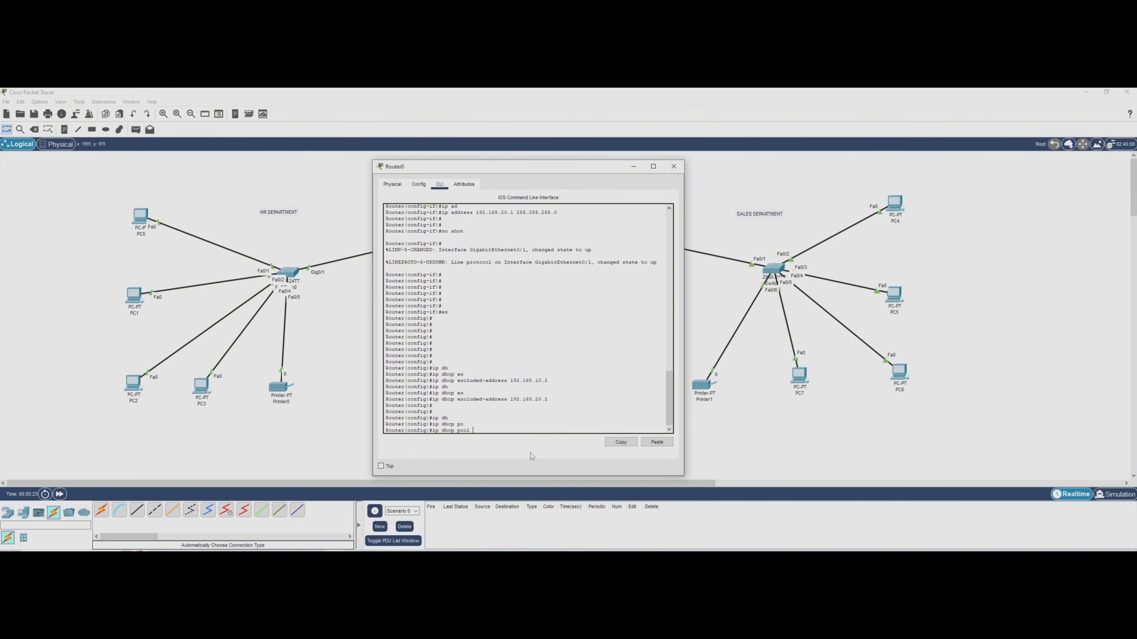
{"action": "type", "text": "HR10"}
{"action": "key", "text": "Return"}
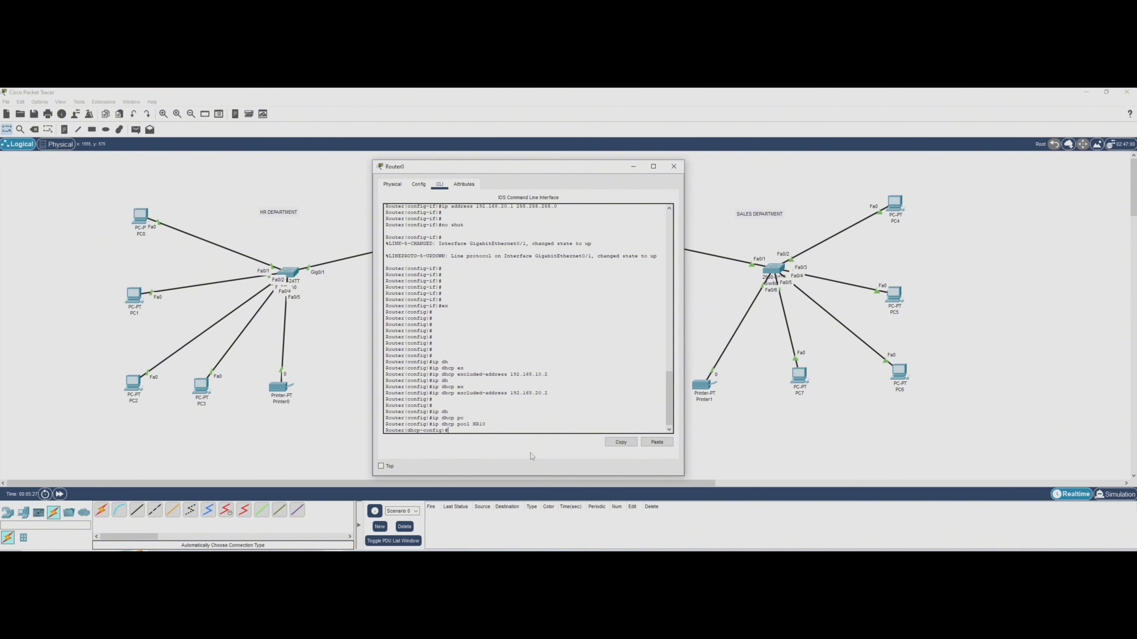
{"action": "key", "text": "Return"}
Set the HR10 pool's network to 192.168.10.0 with mask 255.255.255.0 and its default router to 192.168.10.1.
{"action": "type", "text": "network"}
{"action": "key", "text": "Tab"}
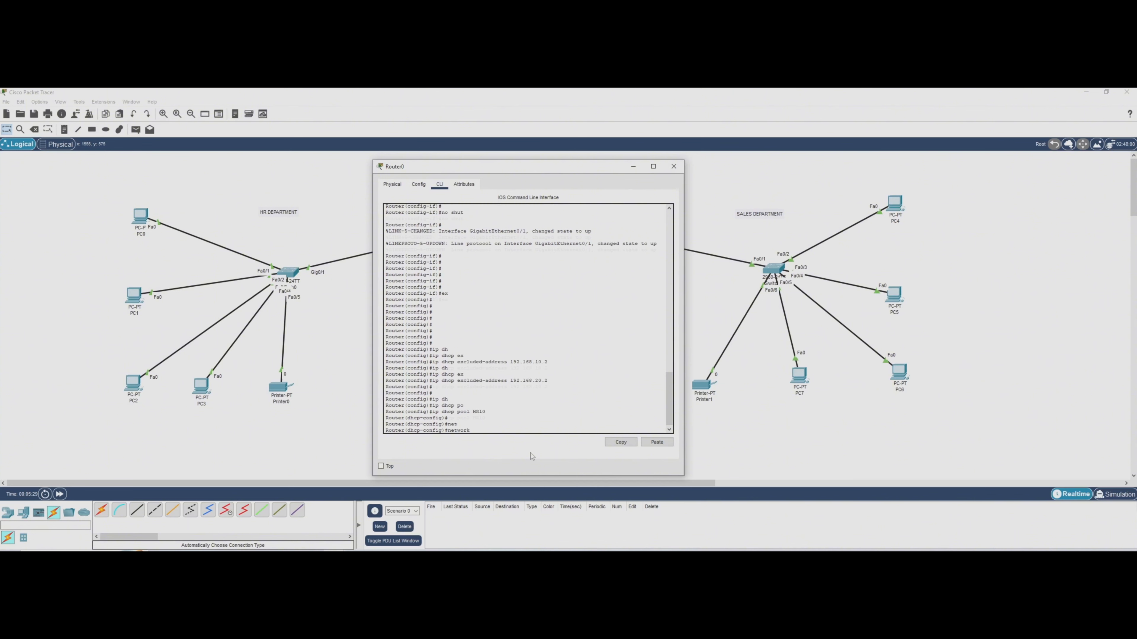
{"action": "type", "text": "192.168.10.0 255.255.255.0"}
{"action": "key", "text": "Return"}
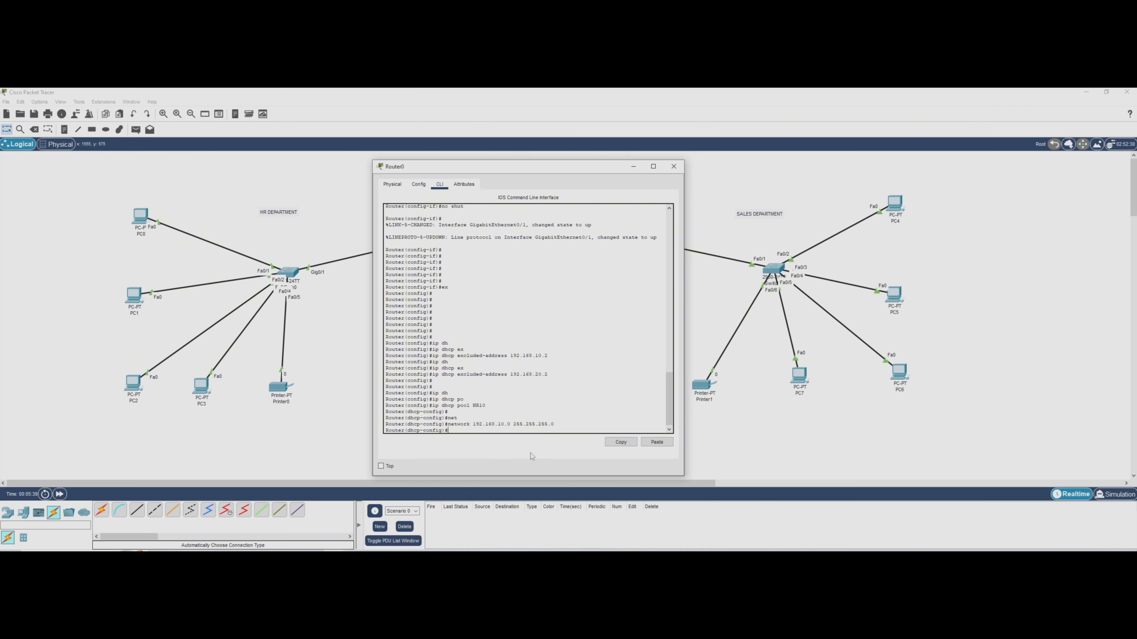
{"action": "type", "text": "de"}
{"action": "key", "text": "Tab"}
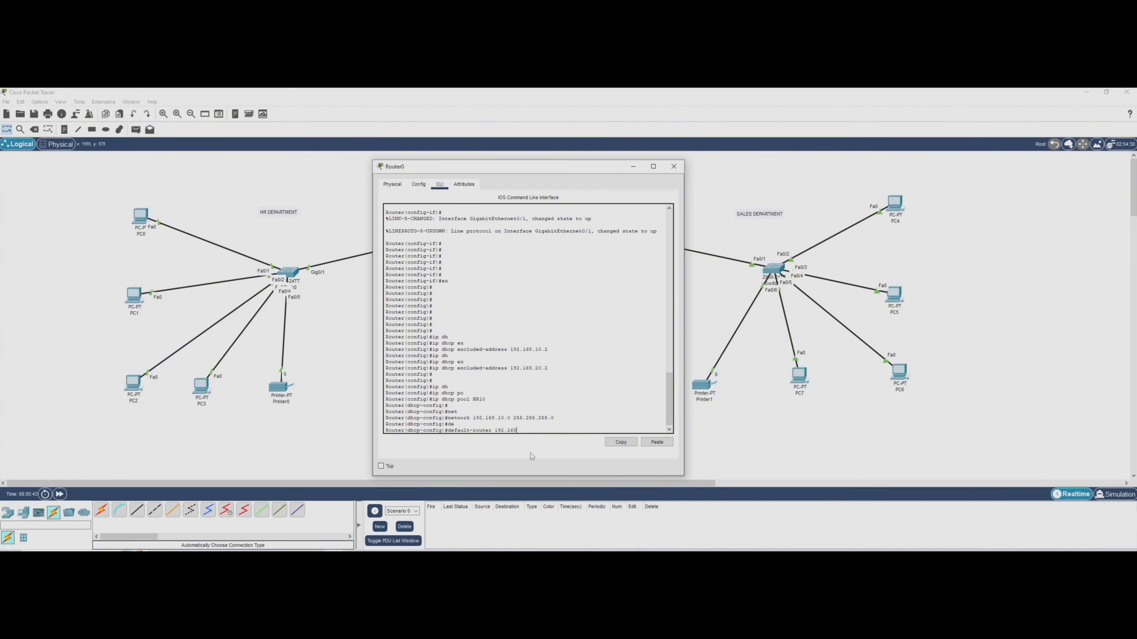
{"action": "type", "text": "192.168.10.1"}
{"action": "key", "text": "Return"}
Set the HR10 pool's DNS server to 8.8.4.4 and exit to global configuration mode.
{"action": "type", "text": "dns"}
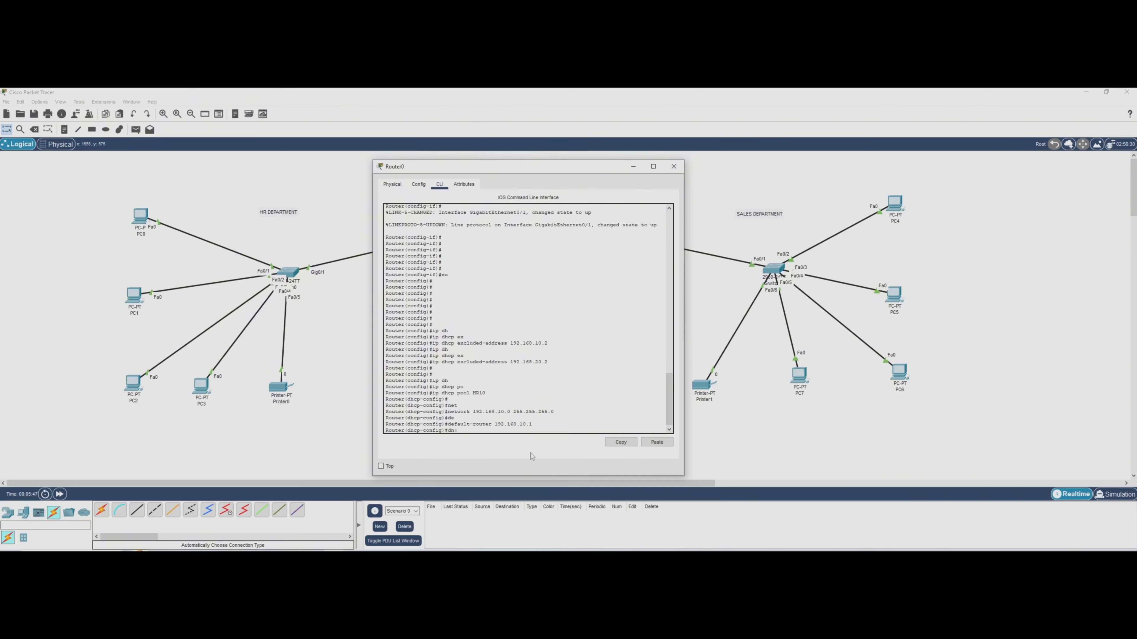
{"action": "key", "text": "Tab"}
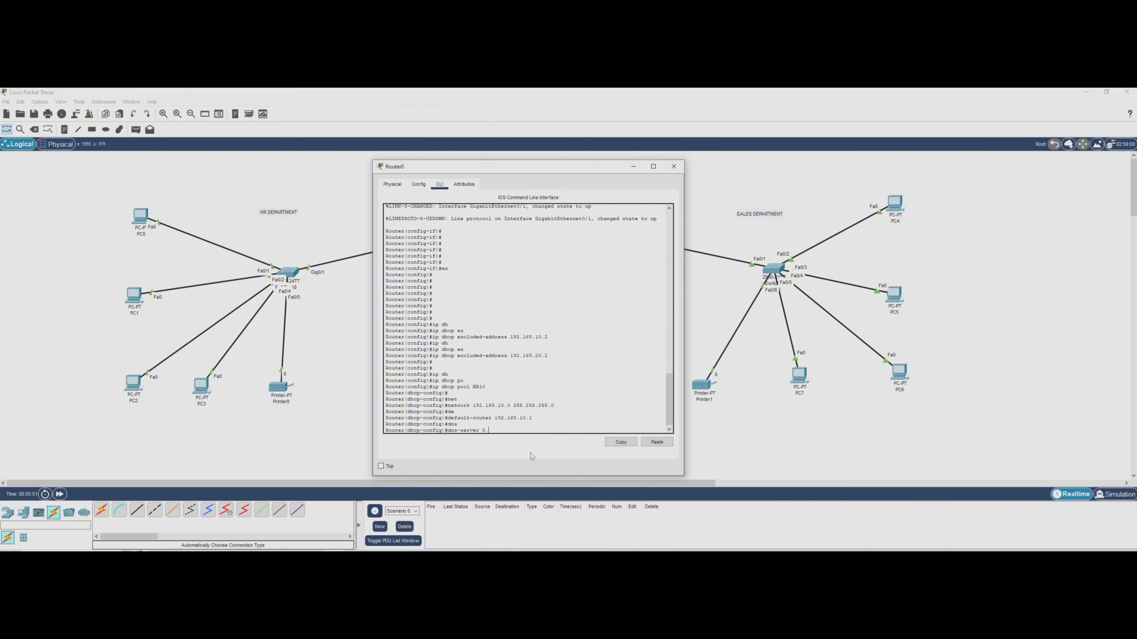
{"action": "type", "text": "8.8.4.4"}
{"action": "key", "text": "Return"}
{"action": "key", "text": "Return"}
{"action": "key", "text": "Return"}
{"action": "key", "text": "Return"}
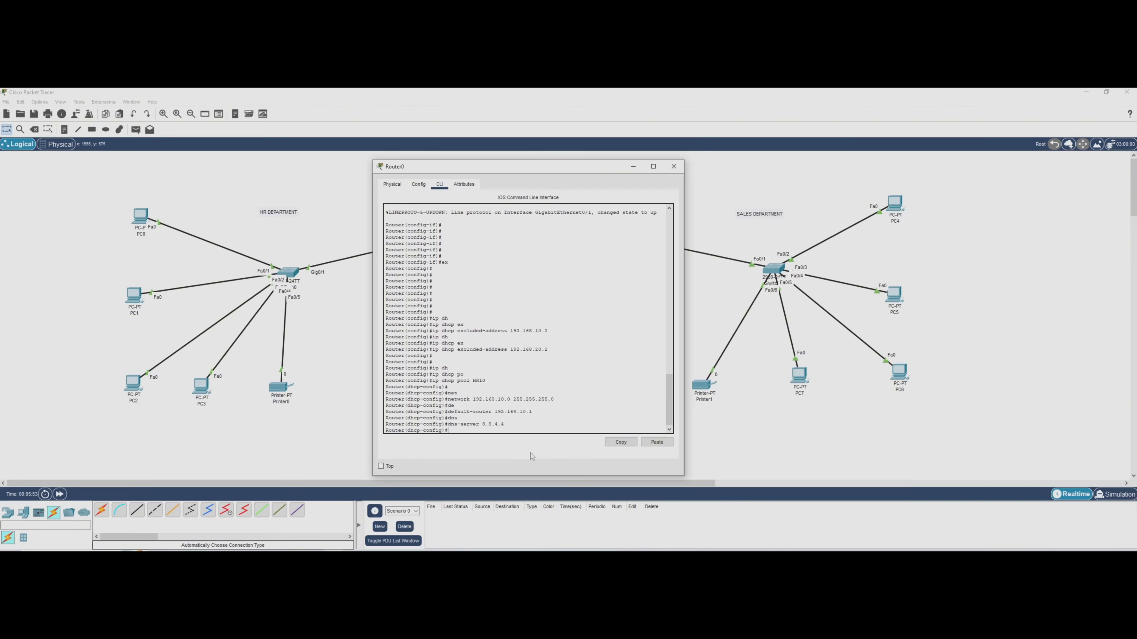
{"action": "type", "text": "ex"}
{"action": "key", "text": "Return"}
{"action": "key", "text": "Return"}
{"action": "key", "text": "Return"}
{"action": "key", "text": "Return"}
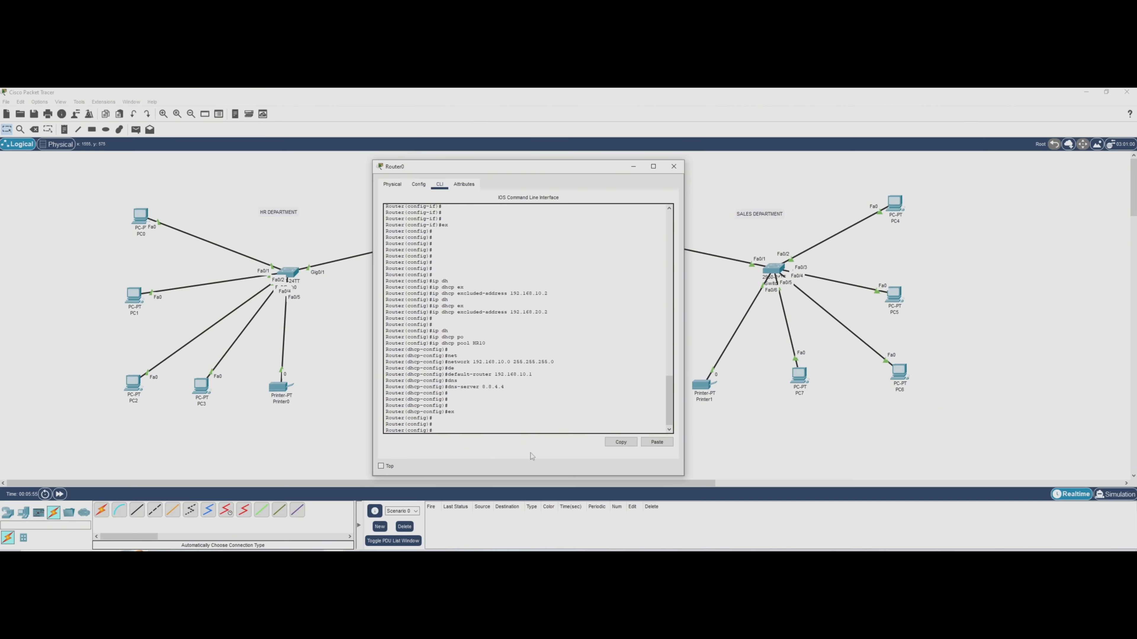
Create a second DHCP pool named SALES20 on Router0.
{"action": "type", "text": "ip dh"}
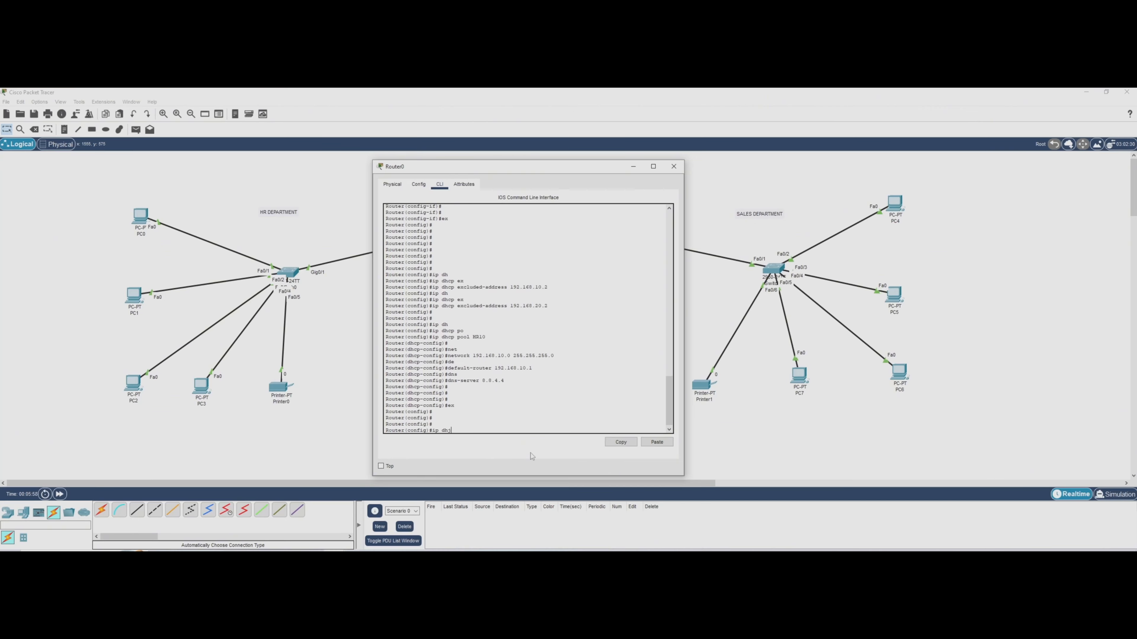
{"action": "key", "text": "Tab"}
{"action": "type", "text": "po"}
{"action": "key", "text": "Tab"}
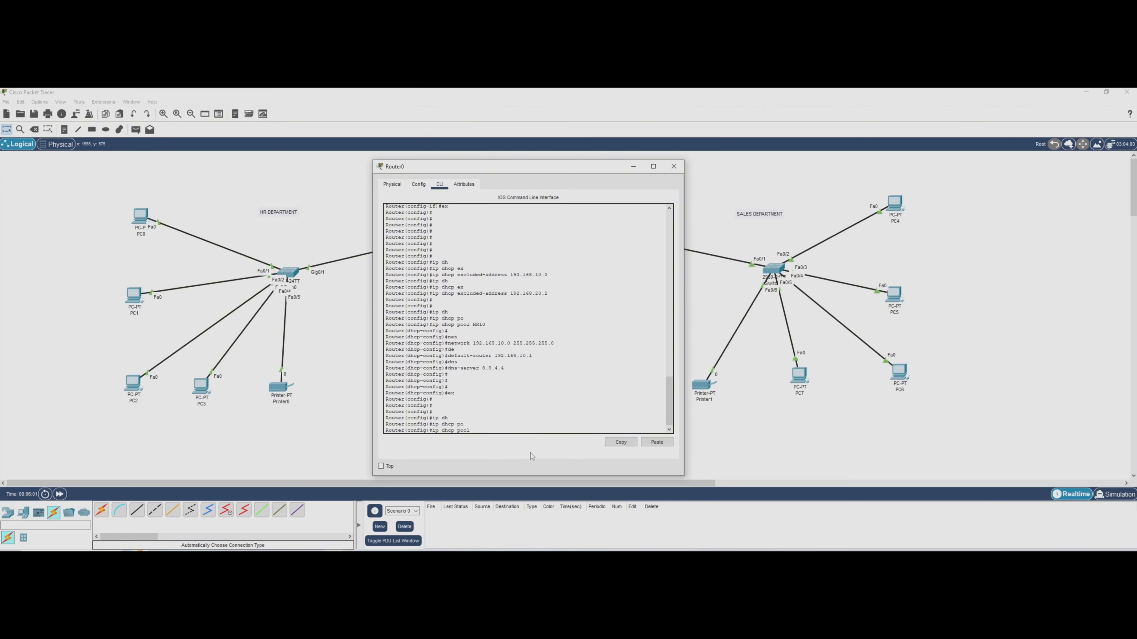
{"action": "type", "text": "SALES20"}
{"action": "key", "text": "Return"}
{"action": "key", "text": "Return"}
{"action": "key", "text": "Return"}
Set the SALES20 pool's network to 192.168.20.0 with mask 255.255.255.0 and its default router to 192.168.20.1.
{"action": "type", "text": "net"}
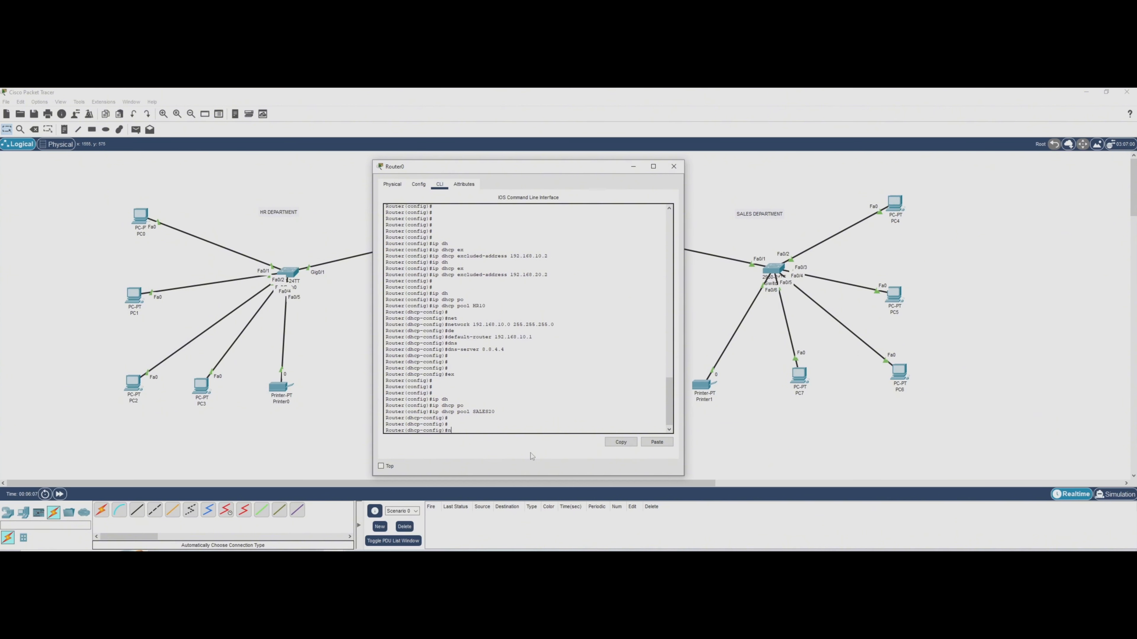
{"action": "key", "text": "Tab"}
{"action": "type", "text": "192.168.20.0 255.255.25"}
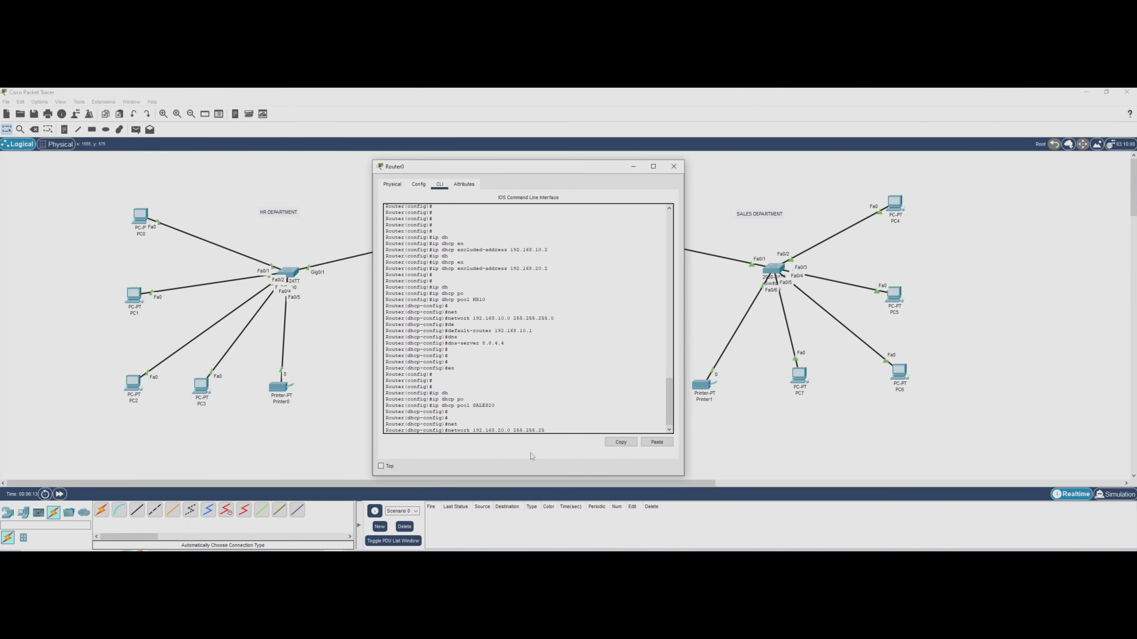
{"action": "type", "text": "5.0"}
{"action": "key", "text": "Return"}
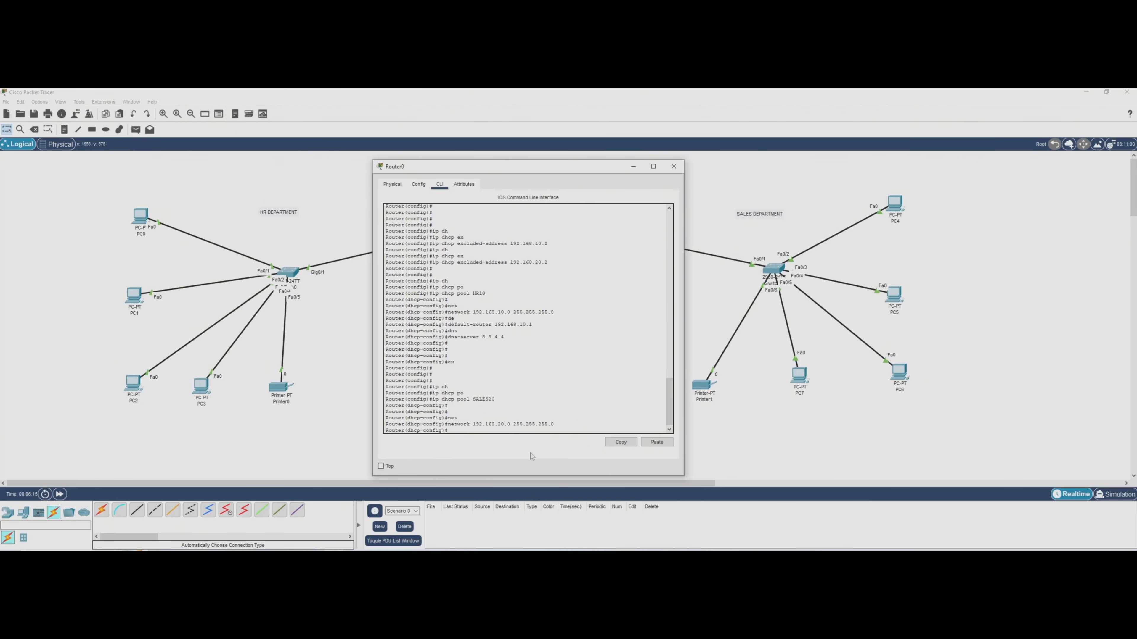
{"action": "type", "text": "de"}
{"action": "key", "text": "Tab"}
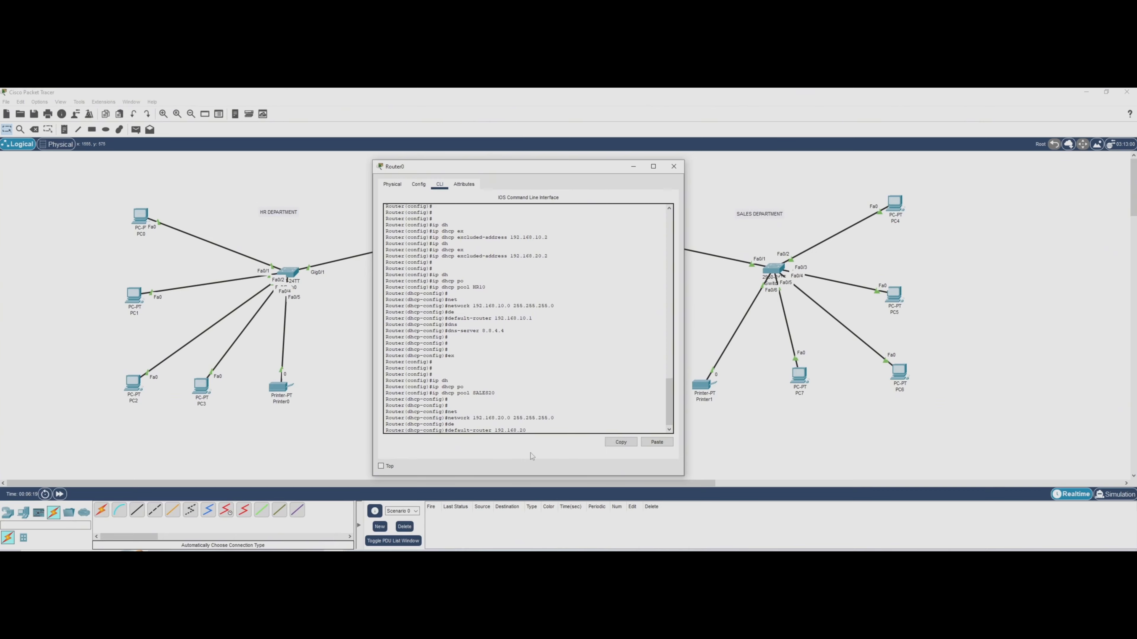
{"action": "key", "text": "Return"}
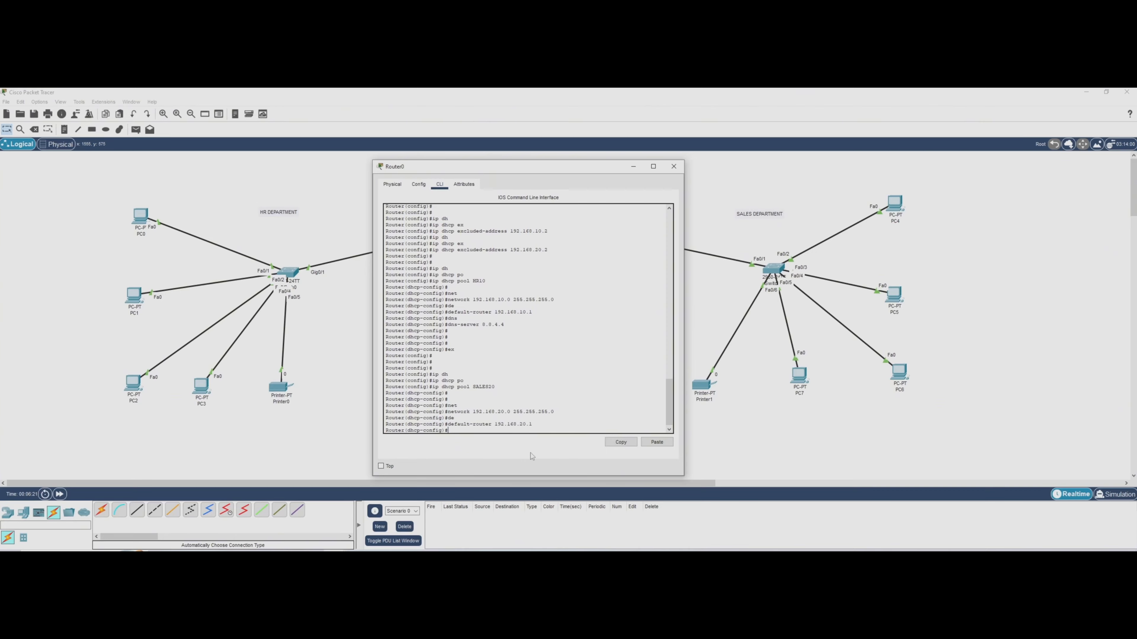
Set the SALES20 pool's DNS server to 8.8.4.4 and exit the pool's configuration.
{"action": "type", "text": "dns"}
{"action": "key", "text": "Tab"}
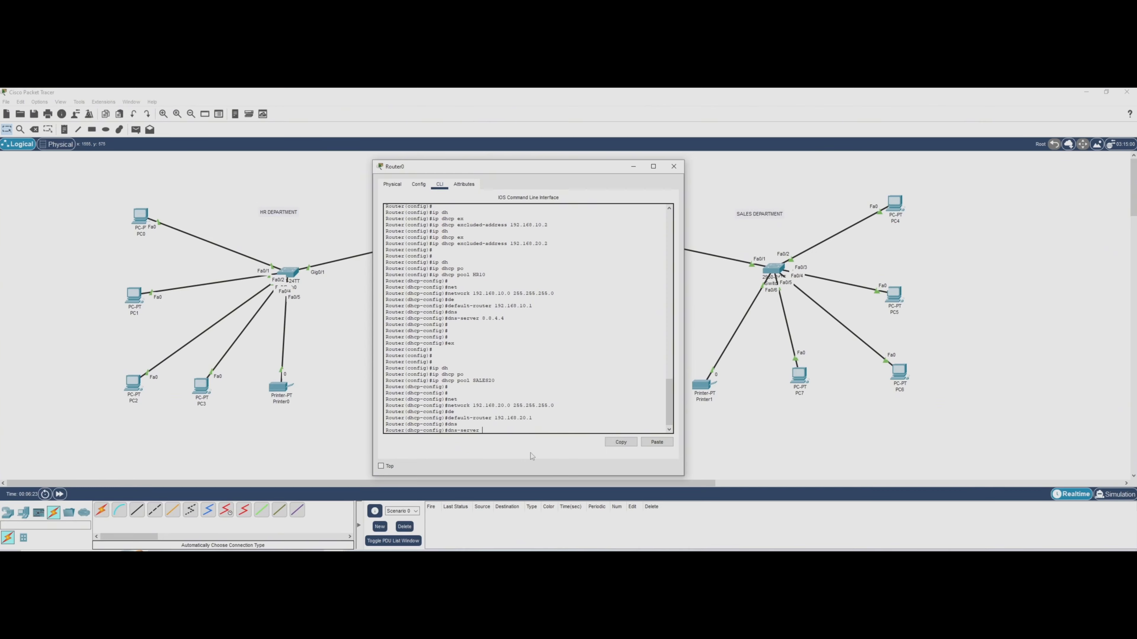
{"action": "type", "text": "8.8.4.4"}
{"action": "key", "text": "Return"}
{"action": "key", "text": "Return"}
{"action": "key", "text": "Return"}
{"action": "type", "text": "ex"}
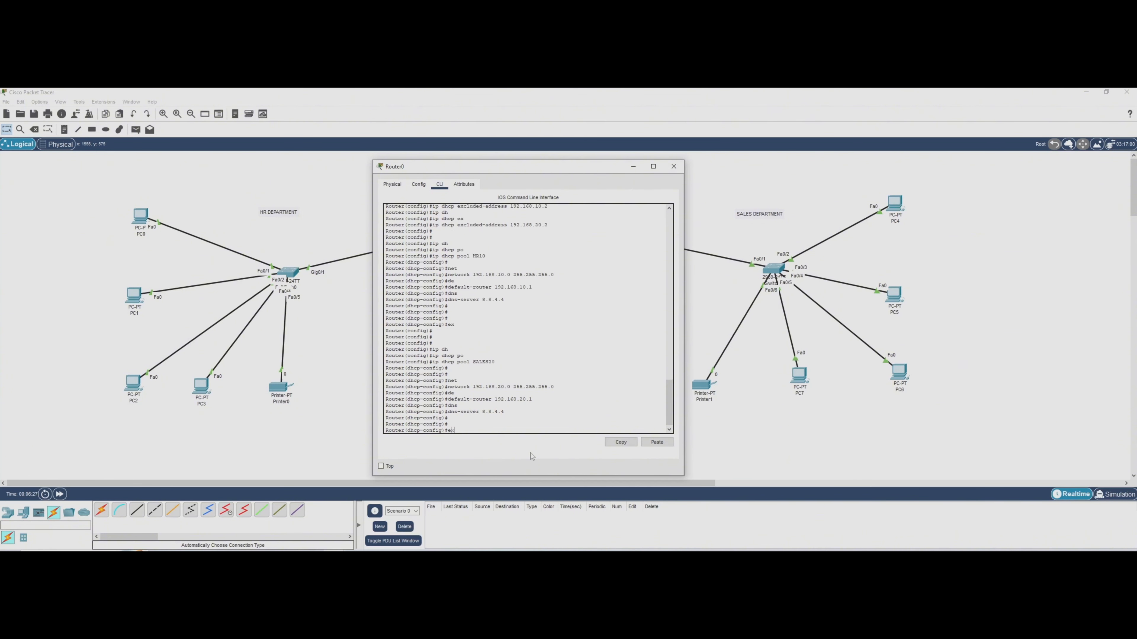
Leave configuration mode, review both DHCP pools with "show ip dhcp pool", and close Router0's window.
{"action": "key", "text": "Return"}
{"action": "key", "text": "Return"}
{"action": "key", "text": "Return"}
{"action": "type", "text": "ex"}
{"action": "key", "text": "Return"}
{"action": "key", "text": "Return"}
{"action": "type", "text": "show ip dh"}
{"action": "key", "text": "Tab"}
{"action": "type", "text": "po"}
{"action": "key", "text": "Tab"}
{"action": "key", "text": "Return"}
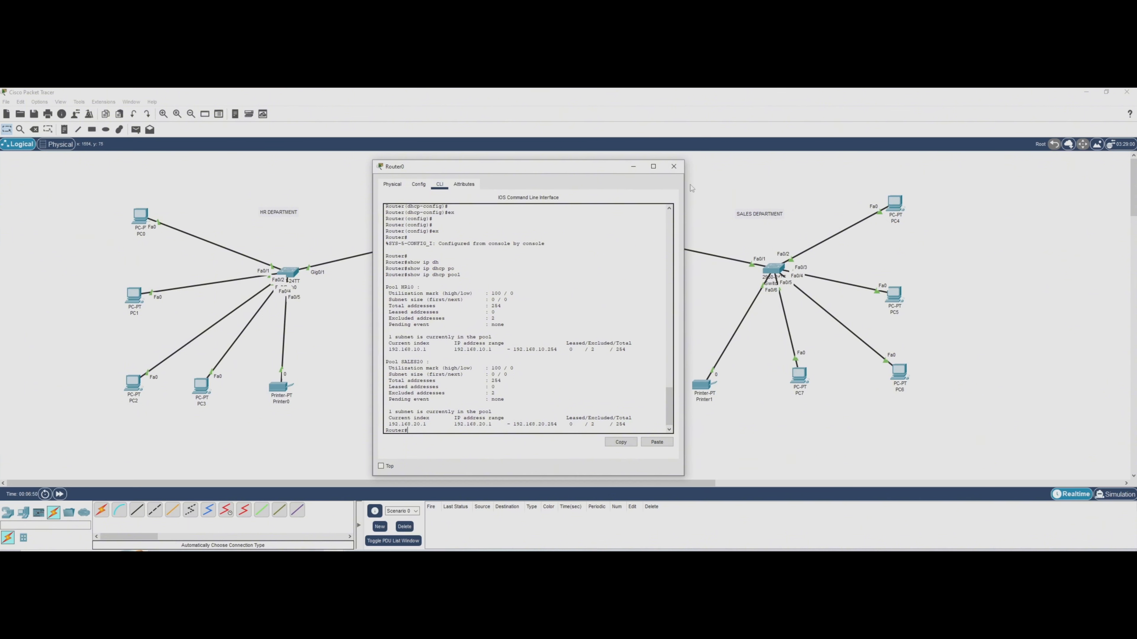
{"action": "left_click", "coordinate": [672, 168]}
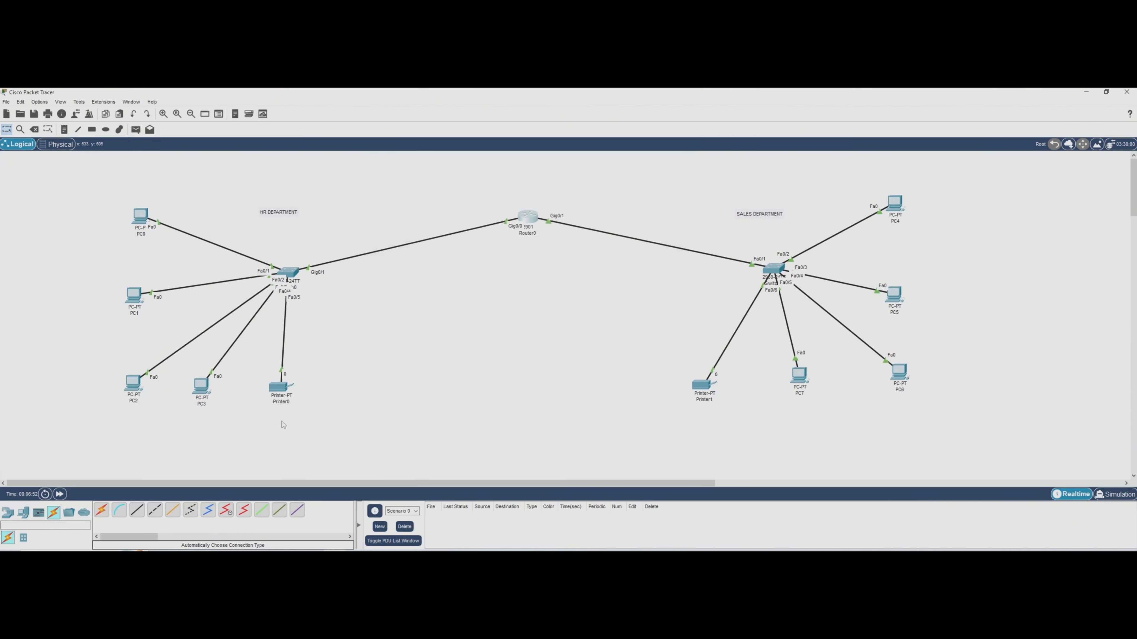
Give Printer0's FastEthernet0 interface the static IPv4 address 192.168.10.2 with subnet mask 255.255.255.0.
{"action": "left_click", "coordinate": [280, 388]}
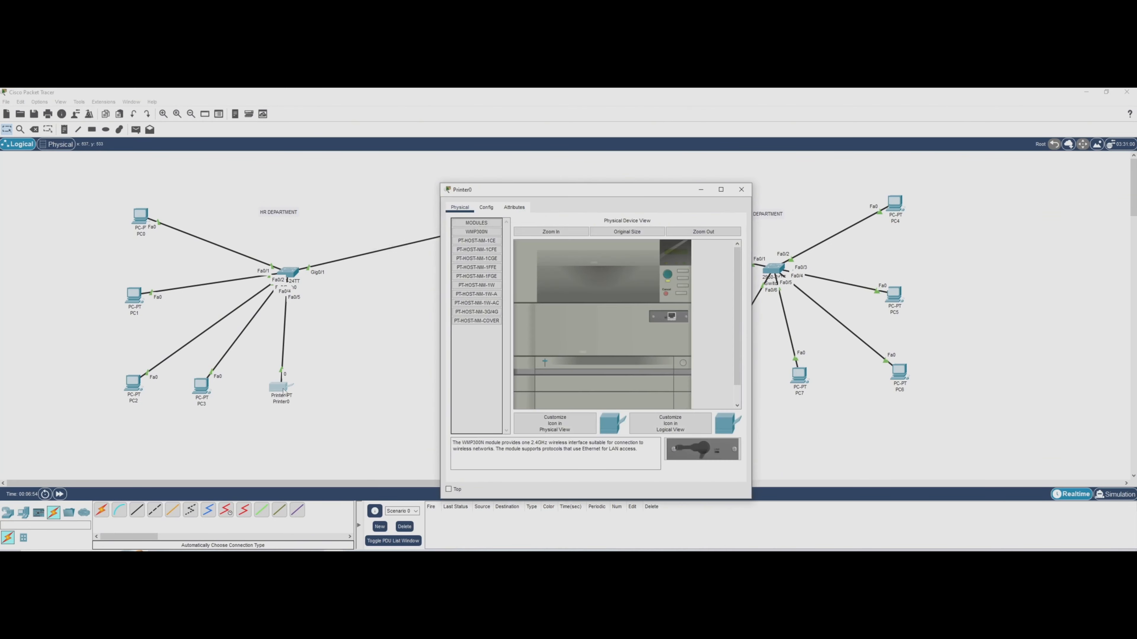
{"action": "left_click", "coordinate": [486, 207]}
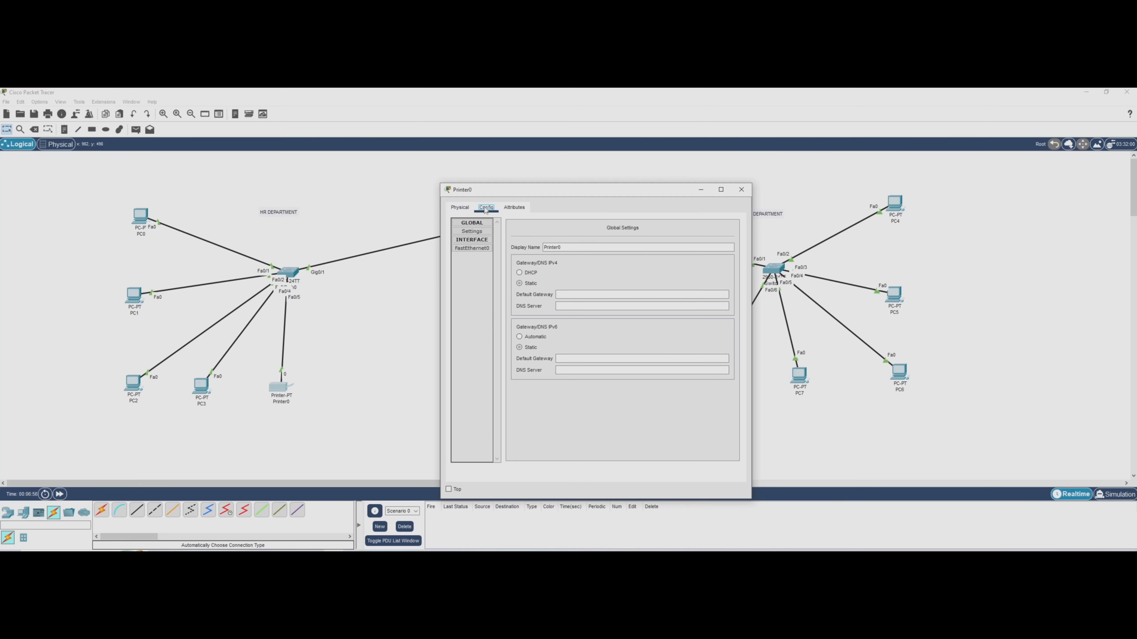
{"action": "left_click", "coordinate": [473, 249]}
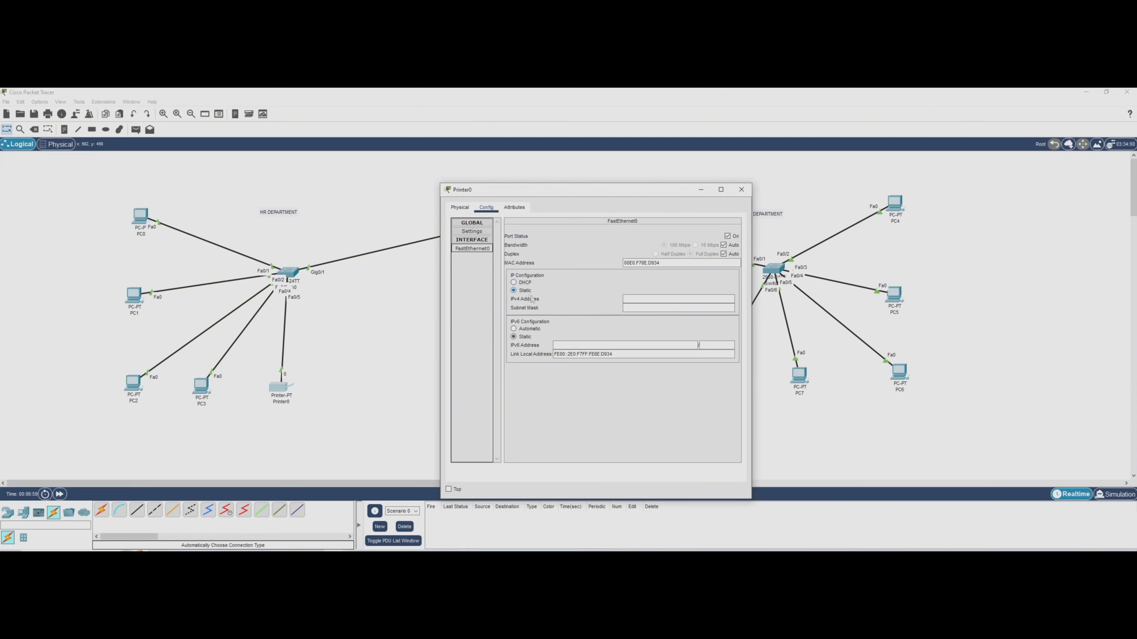
{"action": "left_click", "coordinate": [649, 298]}
{"action": "key", "text": "Tab"}
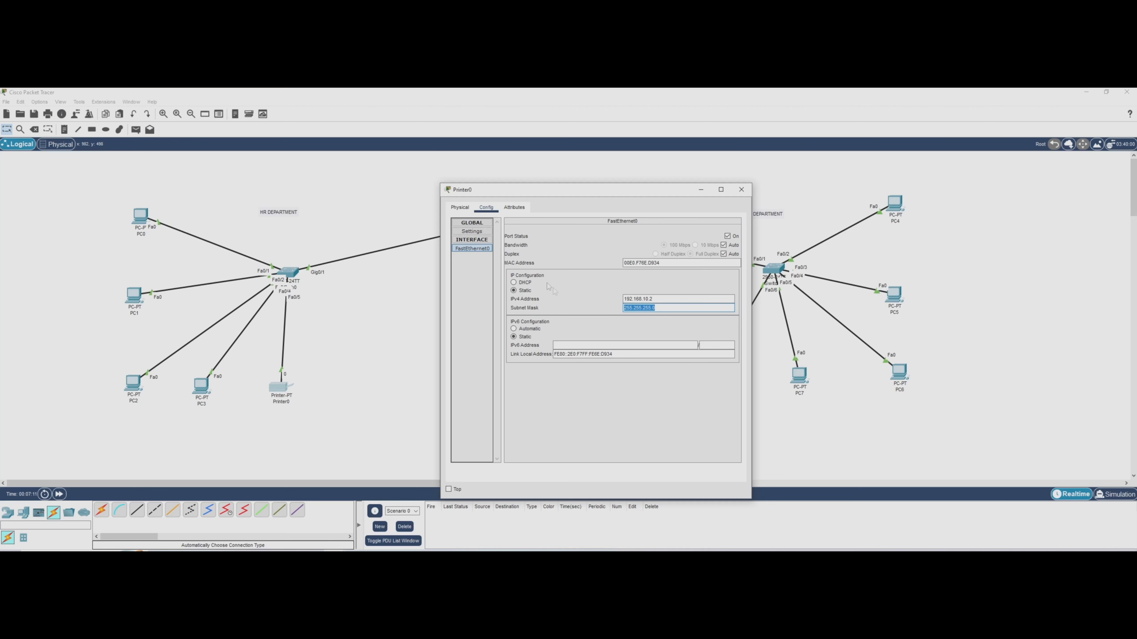
Set Printer0's IPv4 default gateway to 192.168.10.1 and DNS server to 8.8.4.4, review its interface settings, and close its window.
{"action": "left_click", "coordinate": [473, 232]}
{"action": "left_click", "coordinate": [558, 294]}
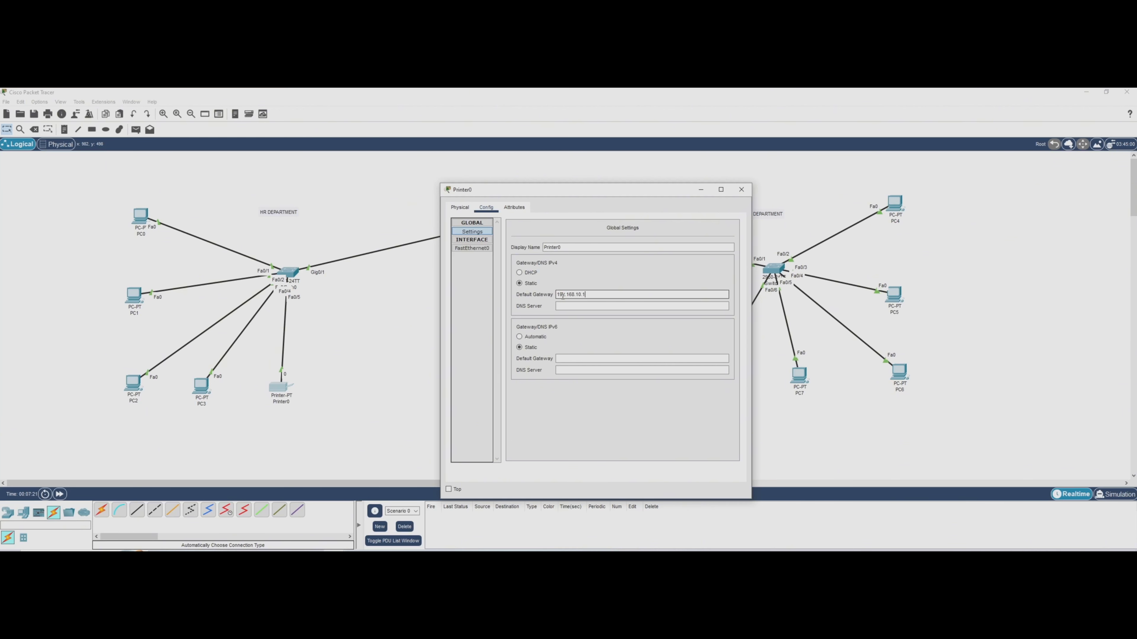
{"action": "left_click", "coordinate": [476, 250]}
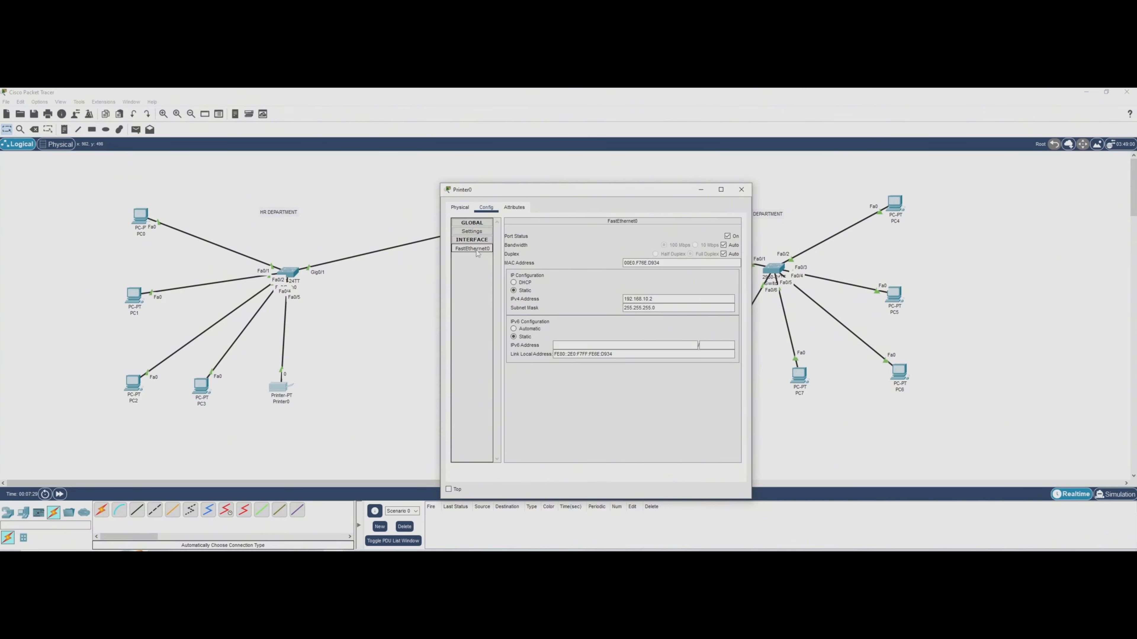
{"action": "left_click", "coordinate": [472, 232]}
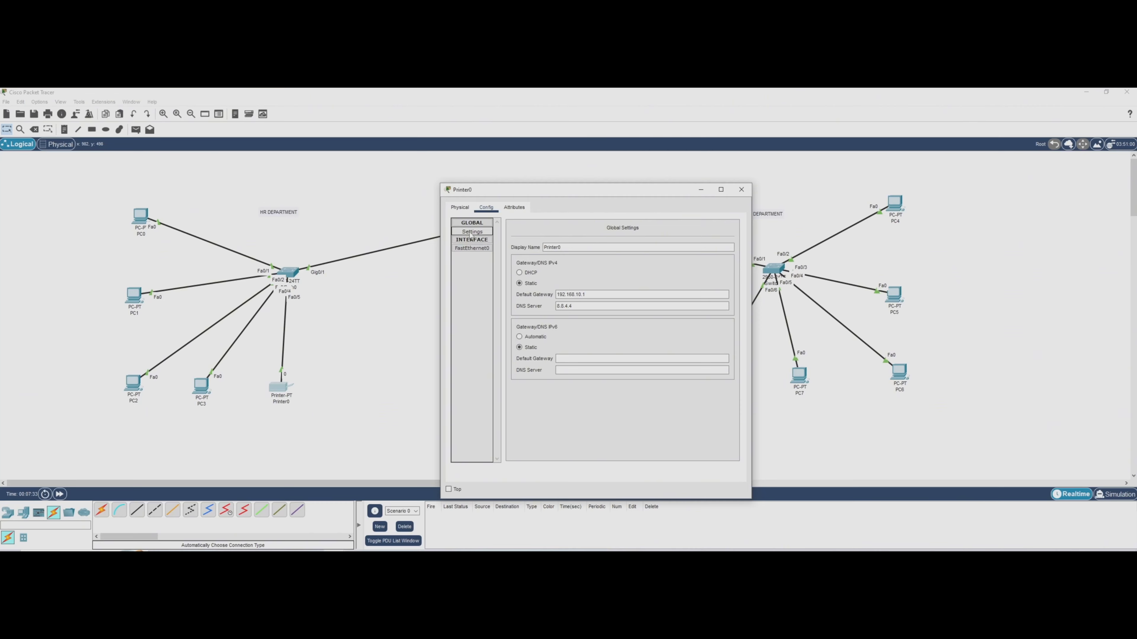
{"action": "left_click", "coordinate": [741, 189]}
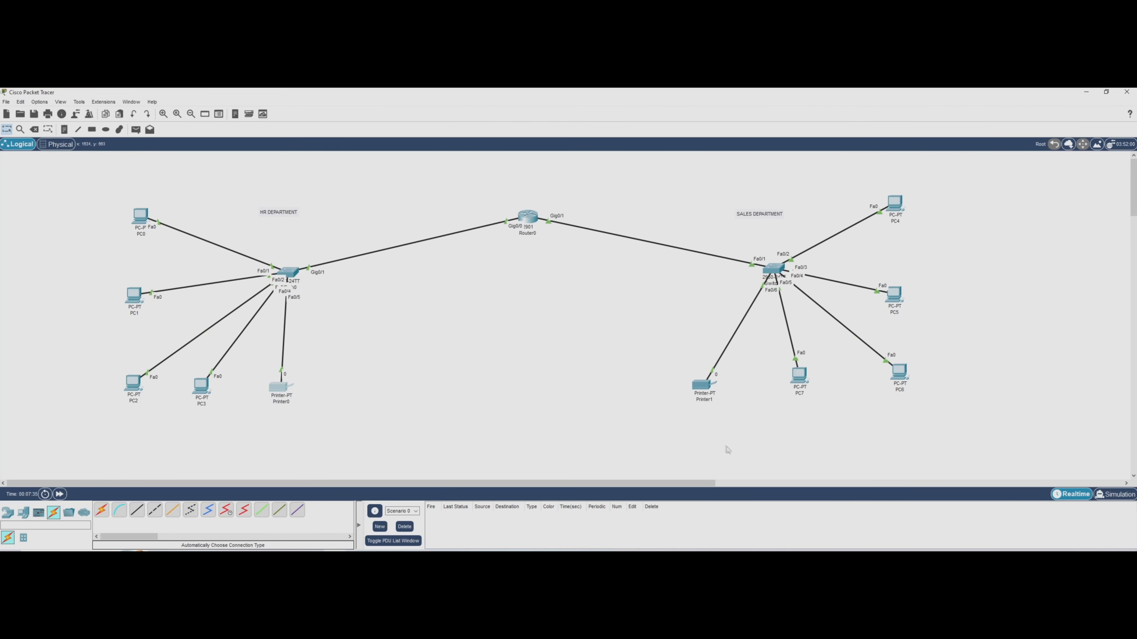
Give Printer1's FastEthernet0 interface the static IPv4 address 192.168.20.2 with subnet mask 255.255.255.0.
{"action": "left_click", "coordinate": [704, 387]}
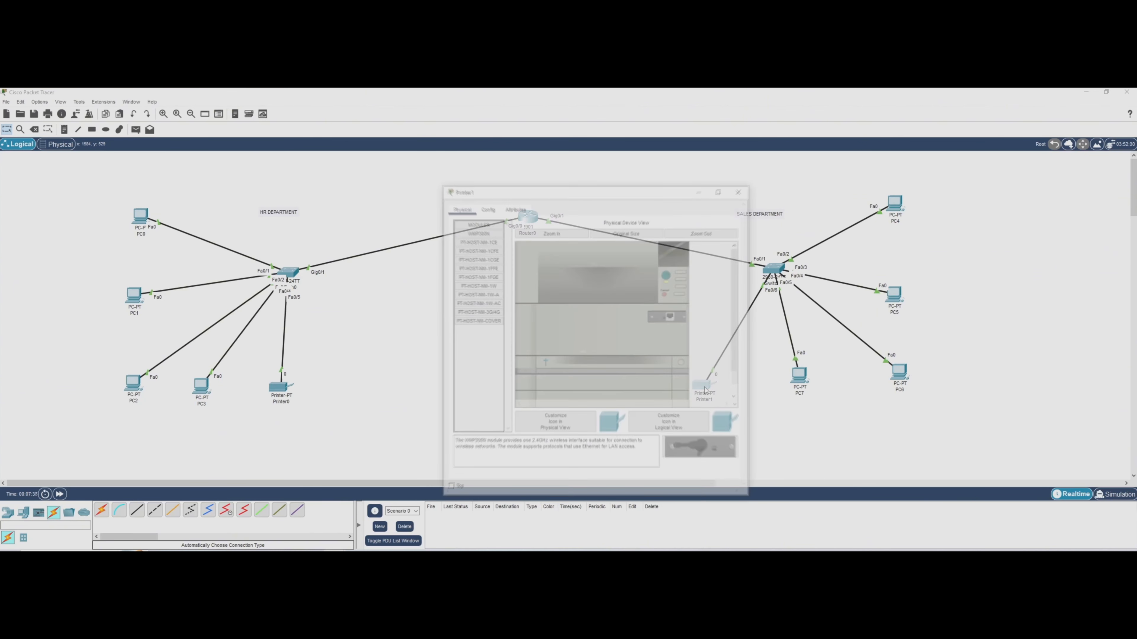
{"action": "left_click_drag", "start_coordinate": [578, 195], "coordinate": [517, 175]}
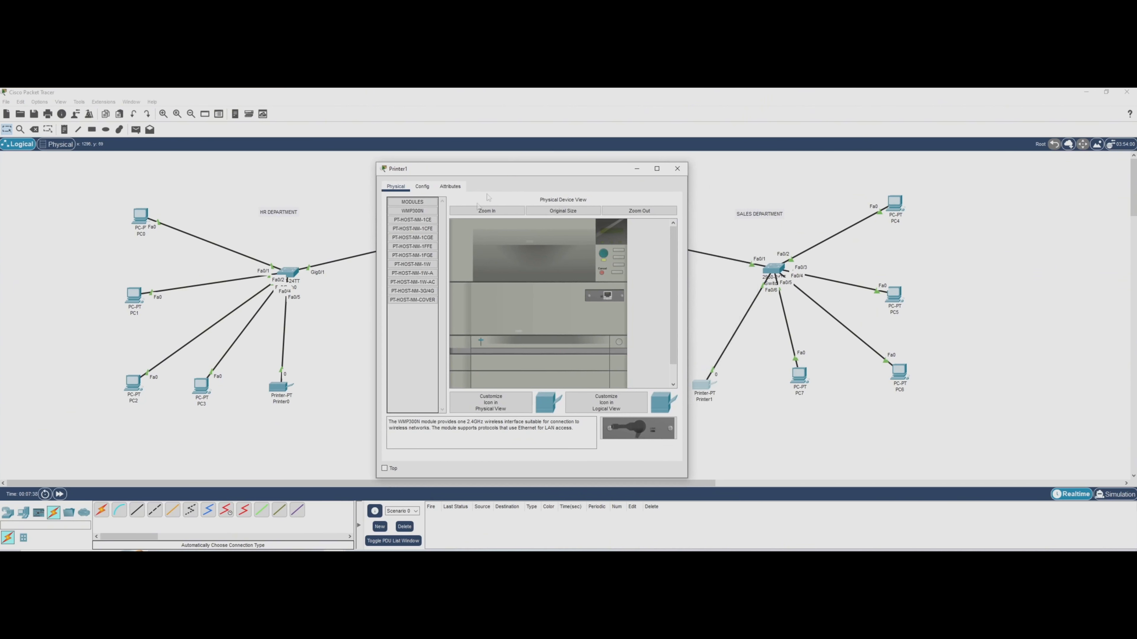
{"action": "left_click", "coordinate": [422, 186]}
{"action": "left_click", "coordinate": [421, 228]}
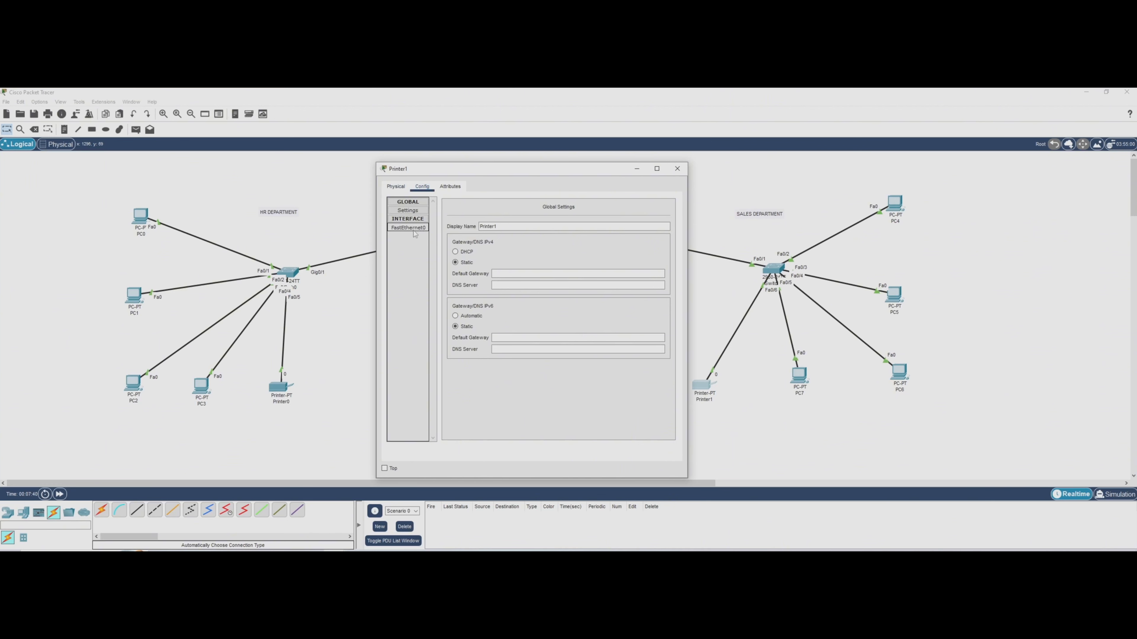
{"action": "left_click", "coordinate": [581, 278]}
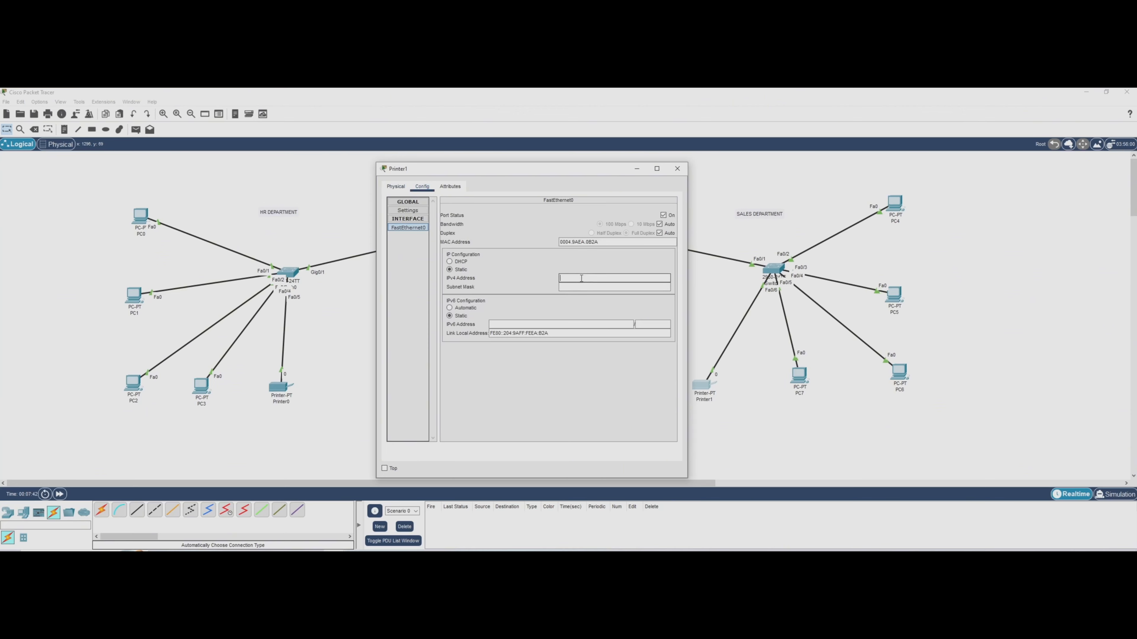
{"action": "type", "text": "192.168.20.2"}
{"action": "key", "text": "Tab"}
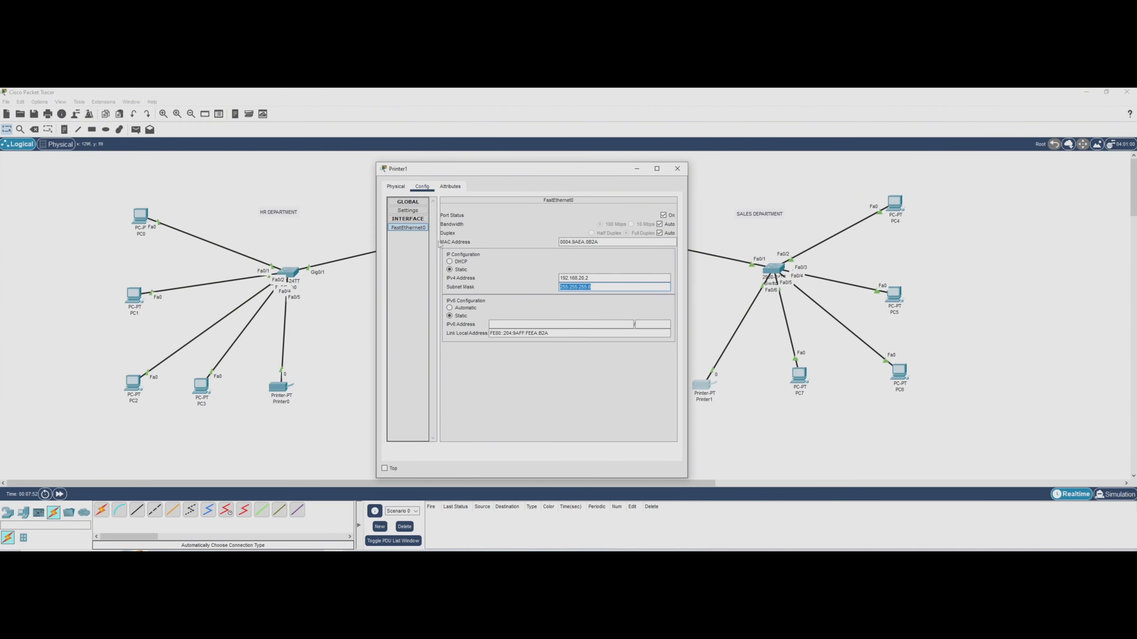
Set Printer1's IPv4 default gateway to 192.168.20.1, fill in its IPv4 DNS server, and close its window.
{"action": "left_click", "coordinate": [405, 211]}
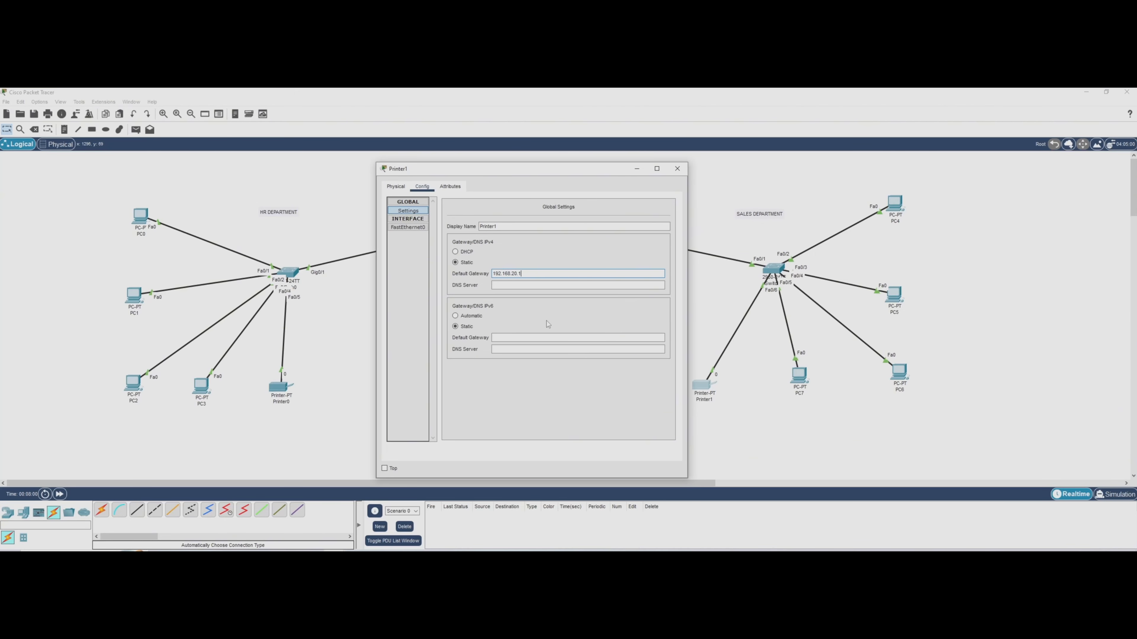
{"action": "type", "text": "8.8."}
{"action": "key", "text": "Tab"}
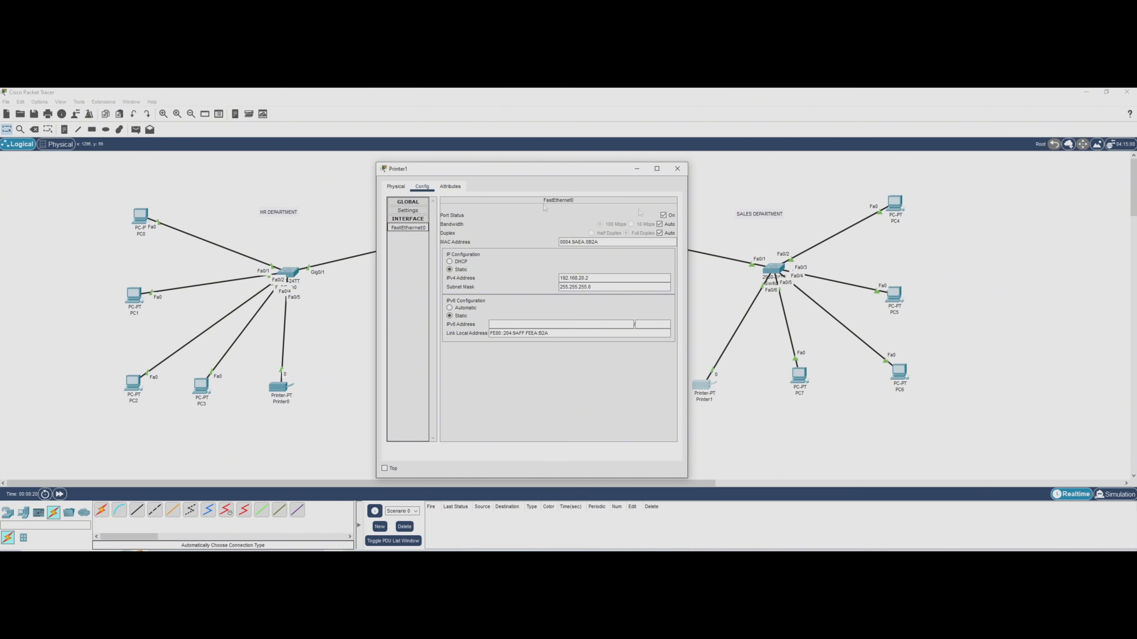
{"action": "left_click", "coordinate": [677, 169]}
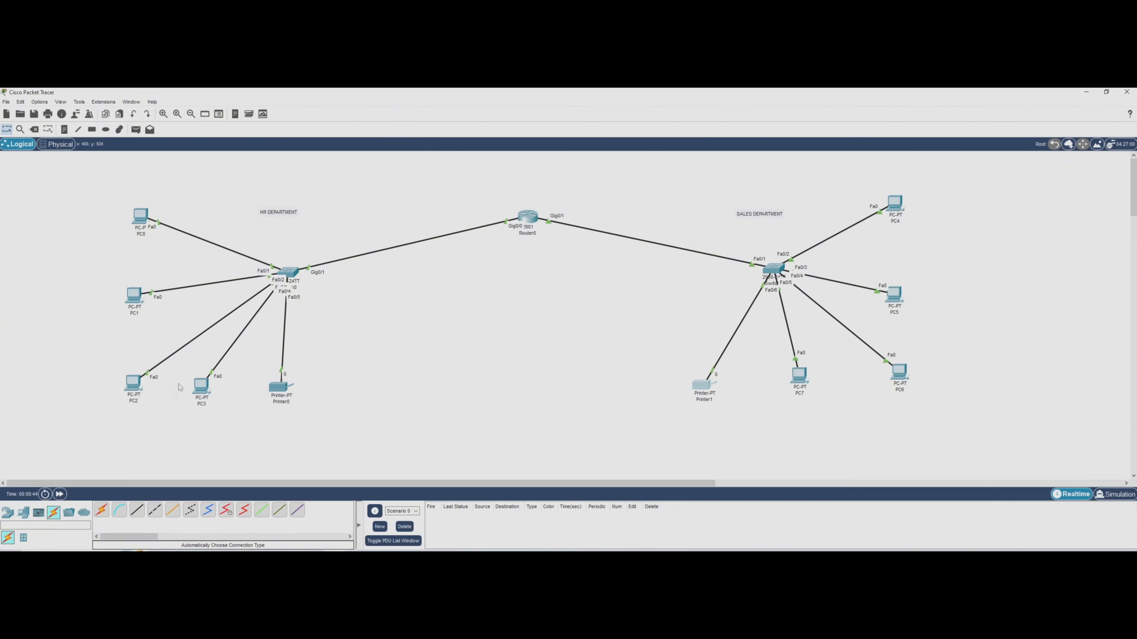
Switch PC0's IPv4 configuration to DHCP and close its window.
{"action": "left_click", "coordinate": [146, 220]}
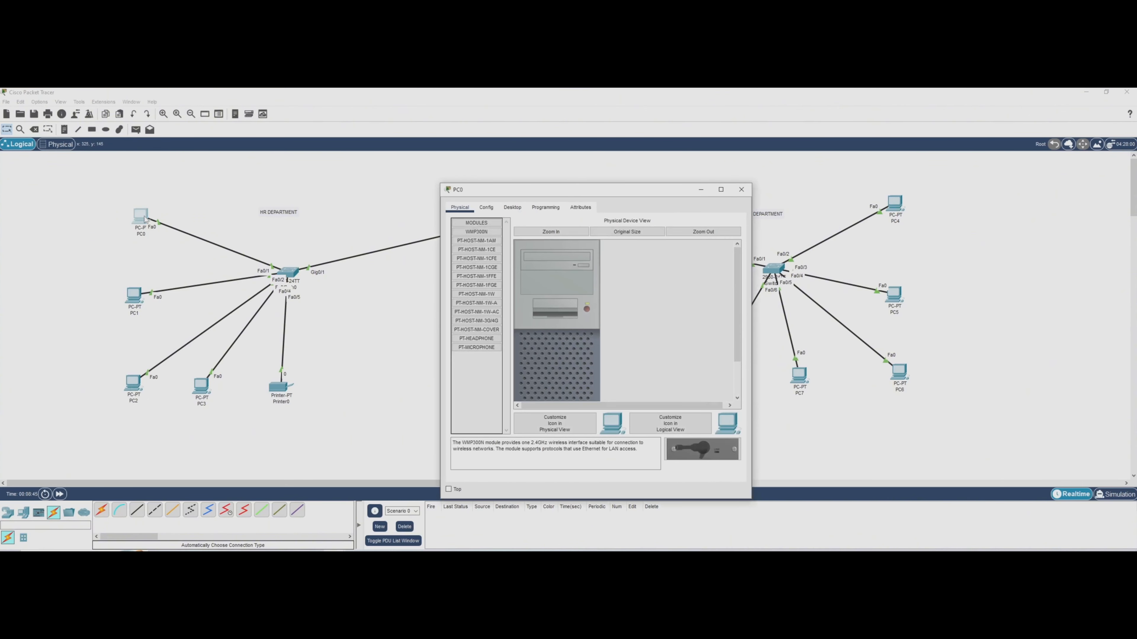
{"action": "left_click", "coordinate": [512, 207]}
{"action": "left_click", "coordinate": [496, 257]}
{"action": "left_click", "coordinate": [458, 257]}
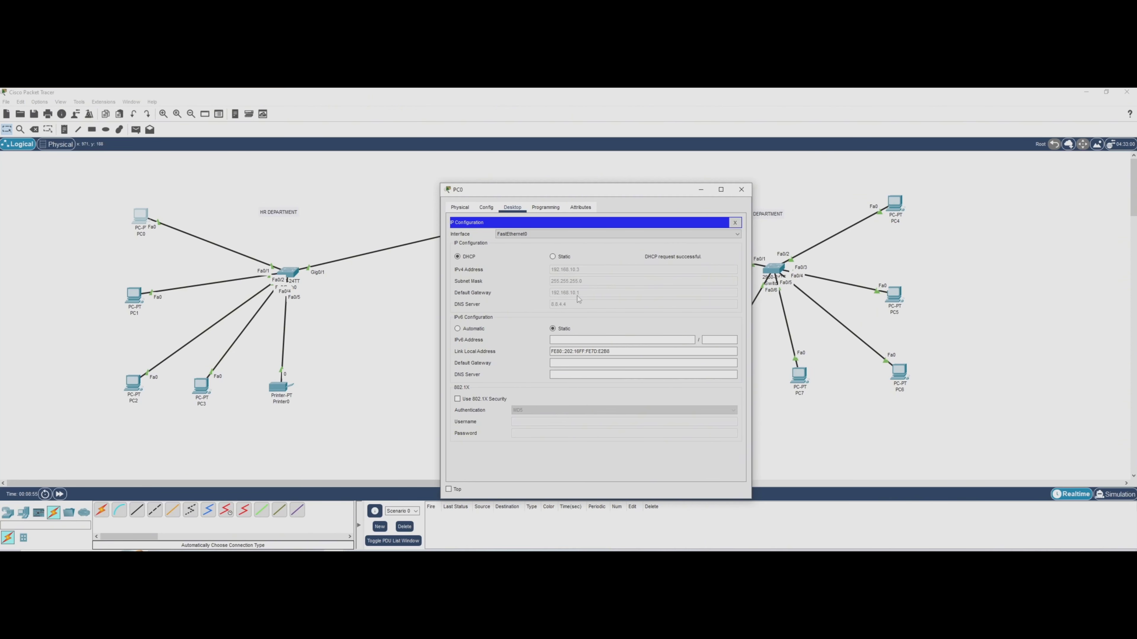
{"action": "left_click", "coordinate": [741, 189]}
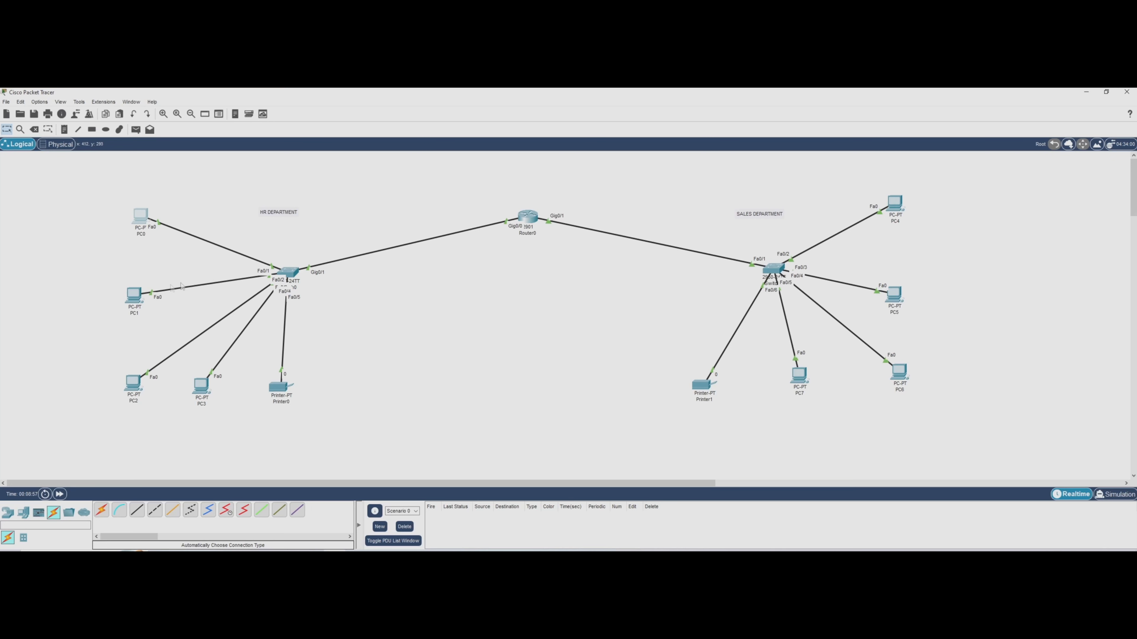
Switch PC1's IPv4 configuration to DHCP and close its window.
{"action": "left_click", "coordinate": [133, 294]}
{"action": "left_click", "coordinate": [515, 209]}
{"action": "left_click", "coordinate": [475, 240]}
{"action": "left_click", "coordinate": [458, 257]}
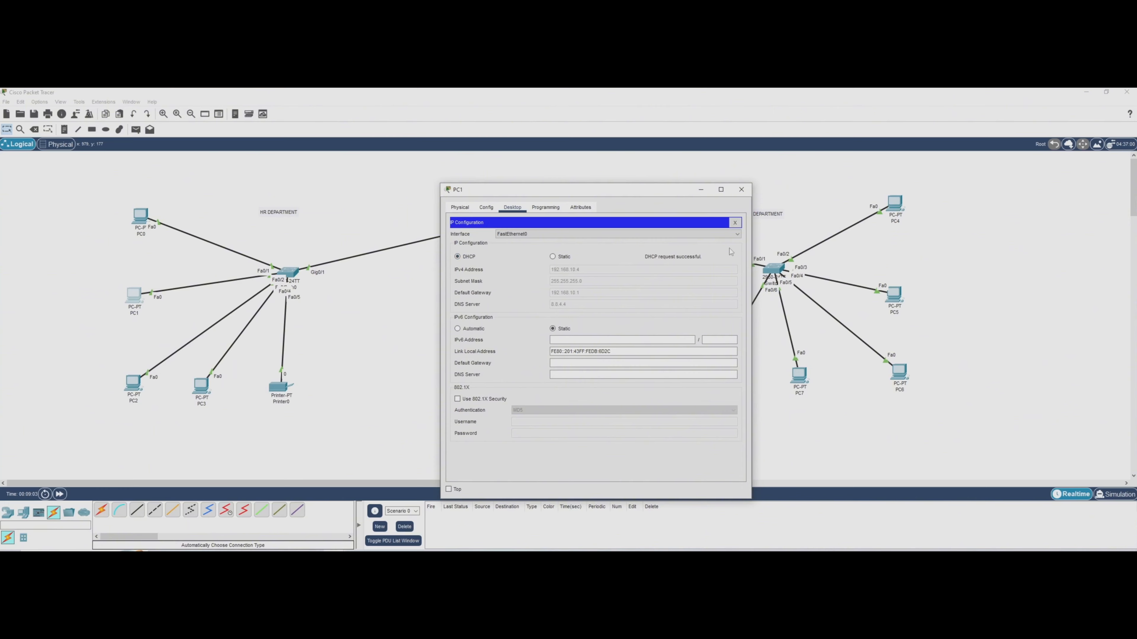
{"action": "left_click", "coordinate": [740, 189]}
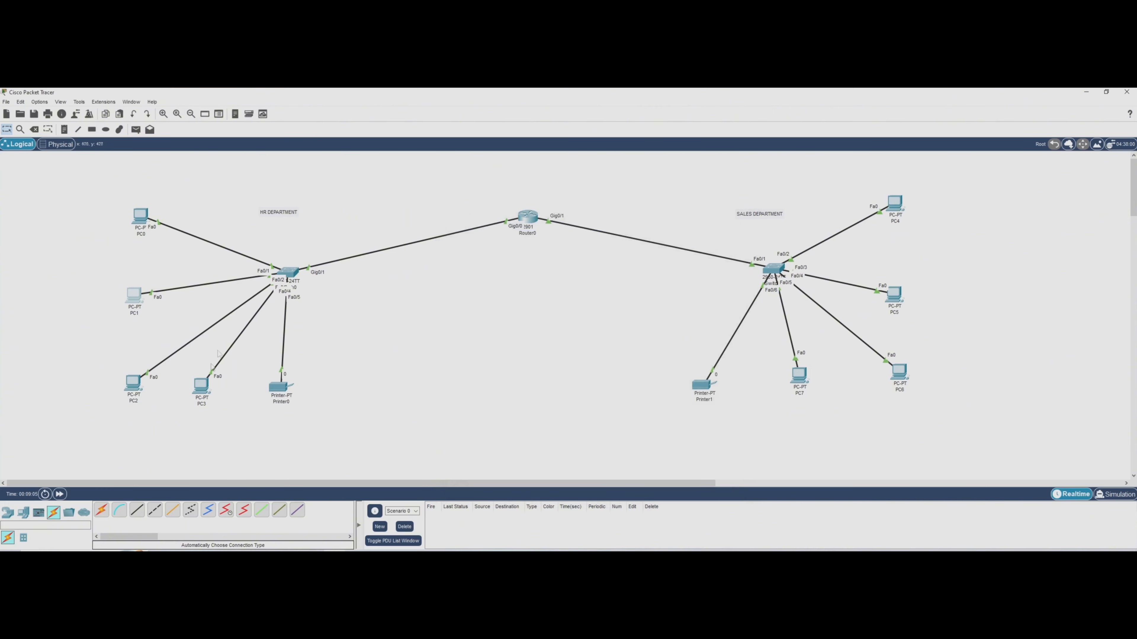
Switch PC2's IPv4 configuration to DHCP and close its window.
{"action": "left_click", "coordinate": [133, 382]}
{"action": "left_click", "coordinate": [512, 207]}
{"action": "left_click", "coordinate": [488, 258]}
{"action": "left_click", "coordinate": [457, 257]}
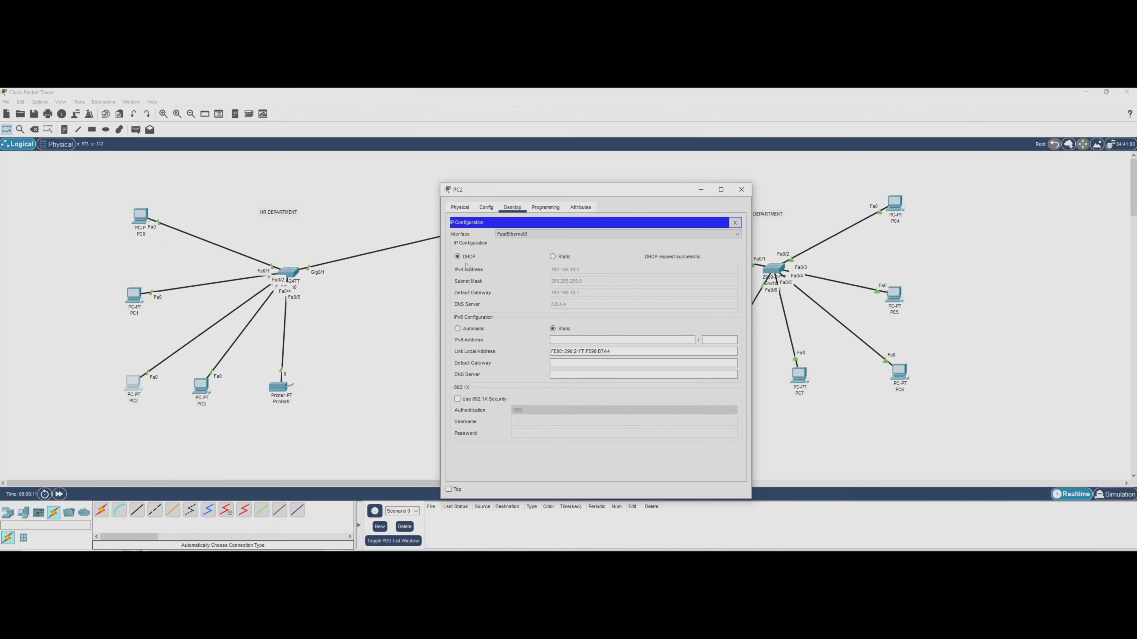
{"action": "left_click", "coordinate": [744, 194]}
Switch PC3's IPv4 configuration to DHCP and close its window.
{"action": "left_click", "coordinate": [201, 386]}
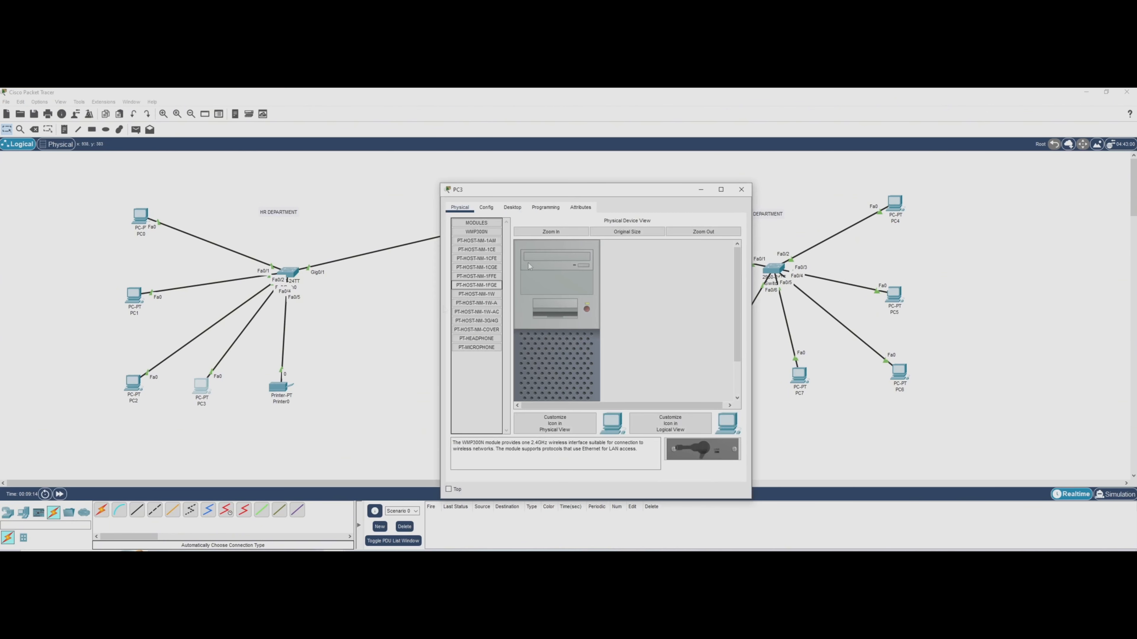
{"action": "left_click", "coordinate": [512, 208]}
{"action": "left_click", "coordinate": [495, 244]}
{"action": "left_click", "coordinate": [458, 257]}
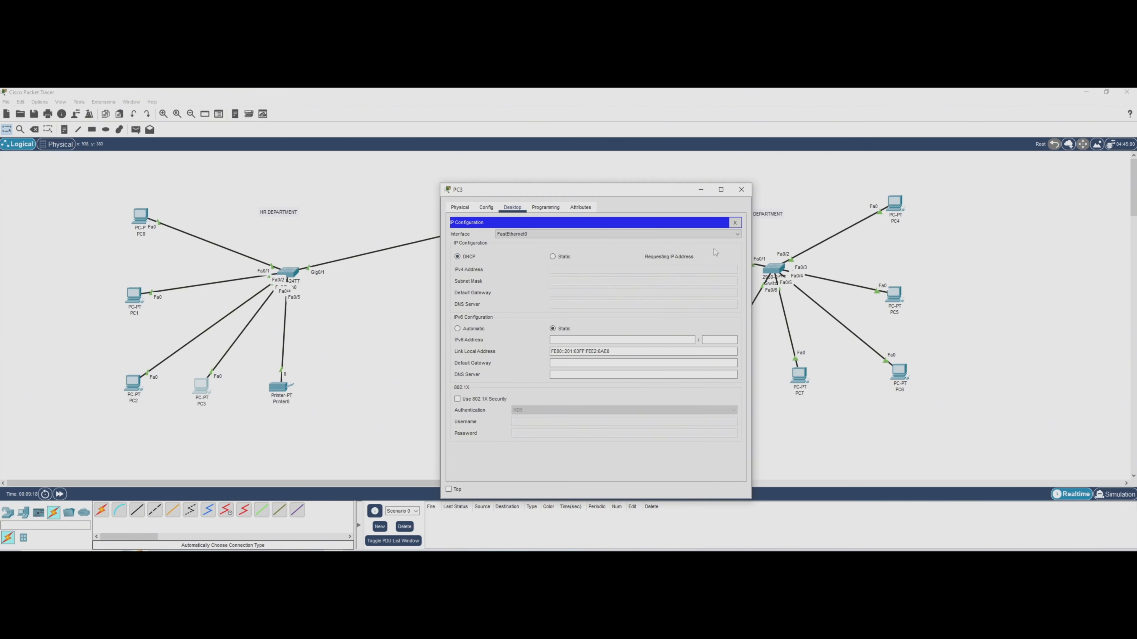
{"action": "left_click", "coordinate": [741, 189]}
Switch the IPv4 configuration of PC4 in the Sales department to DHCP and close its window.
{"action": "left_click", "coordinate": [894, 204]}
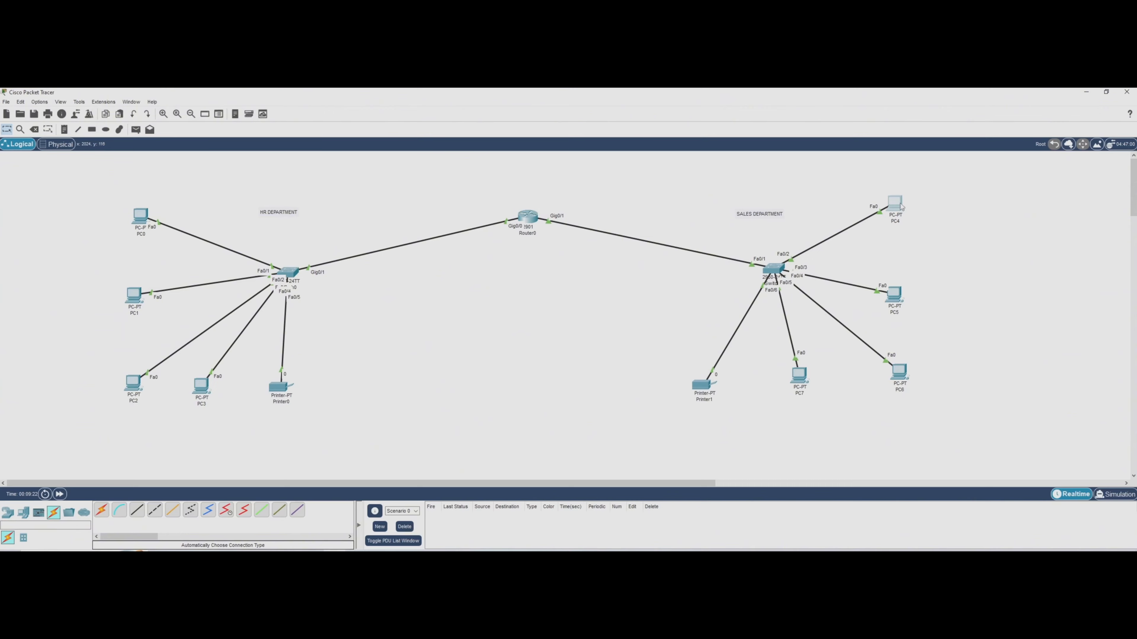
{"action": "left_click", "coordinate": [512, 207]}
{"action": "left_click", "coordinate": [484, 251]}
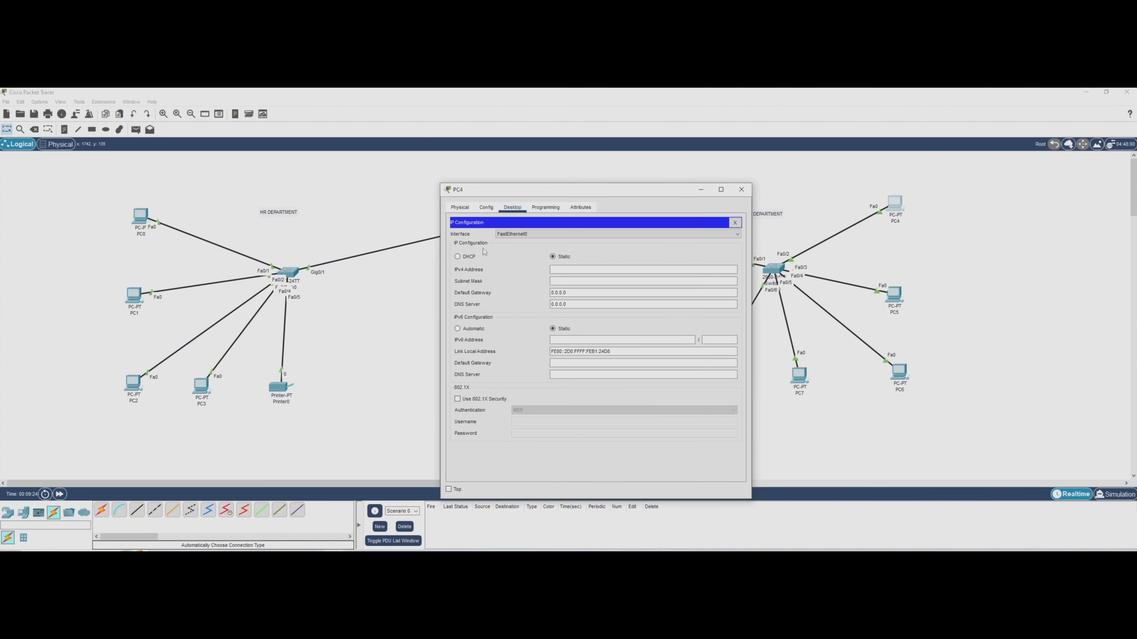
{"action": "left_click", "coordinate": [458, 257]}
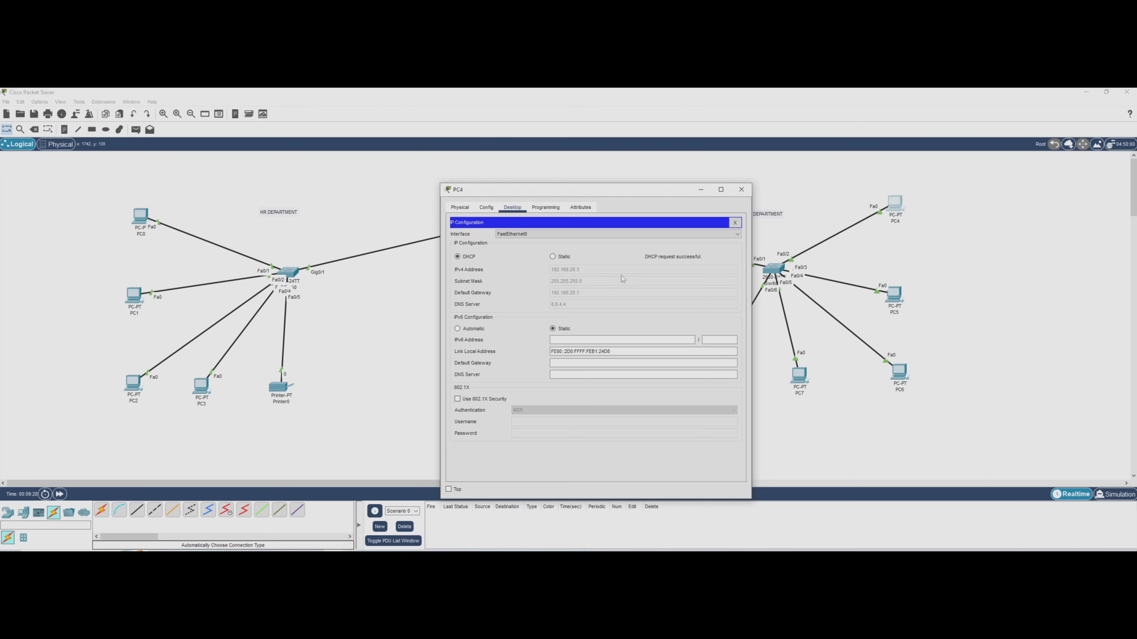
{"action": "left_click", "coordinate": [741, 190]}
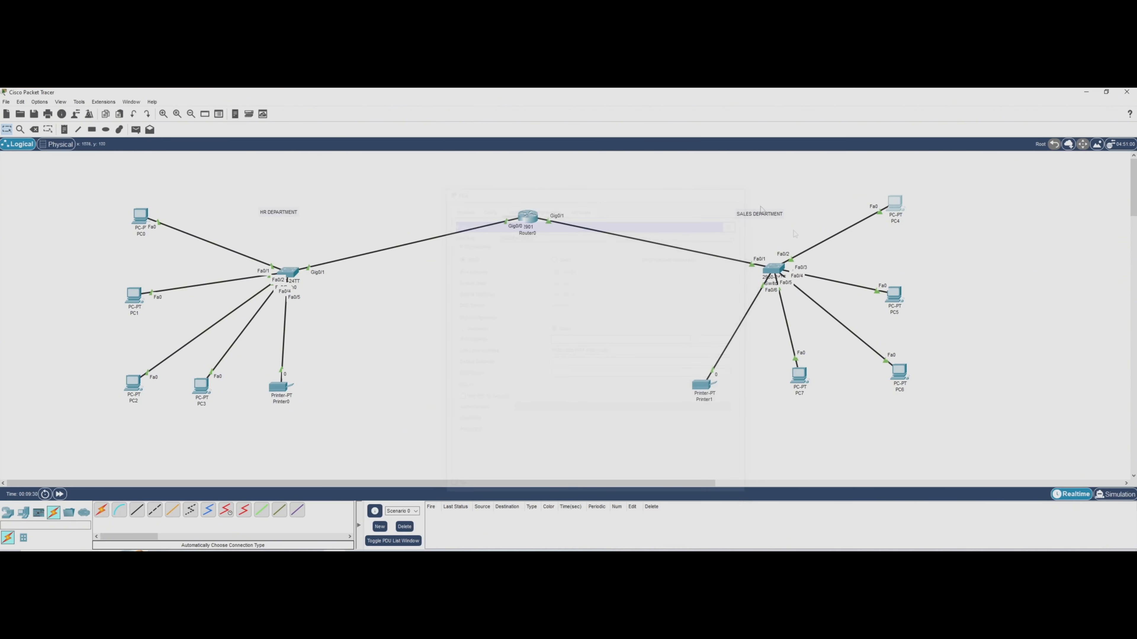
Switch the IPv4 configuration of PC5 in the Sales department to DHCP and close its window.
{"action": "left_click", "coordinate": [894, 294]}
{"action": "left_click", "coordinate": [512, 208]}
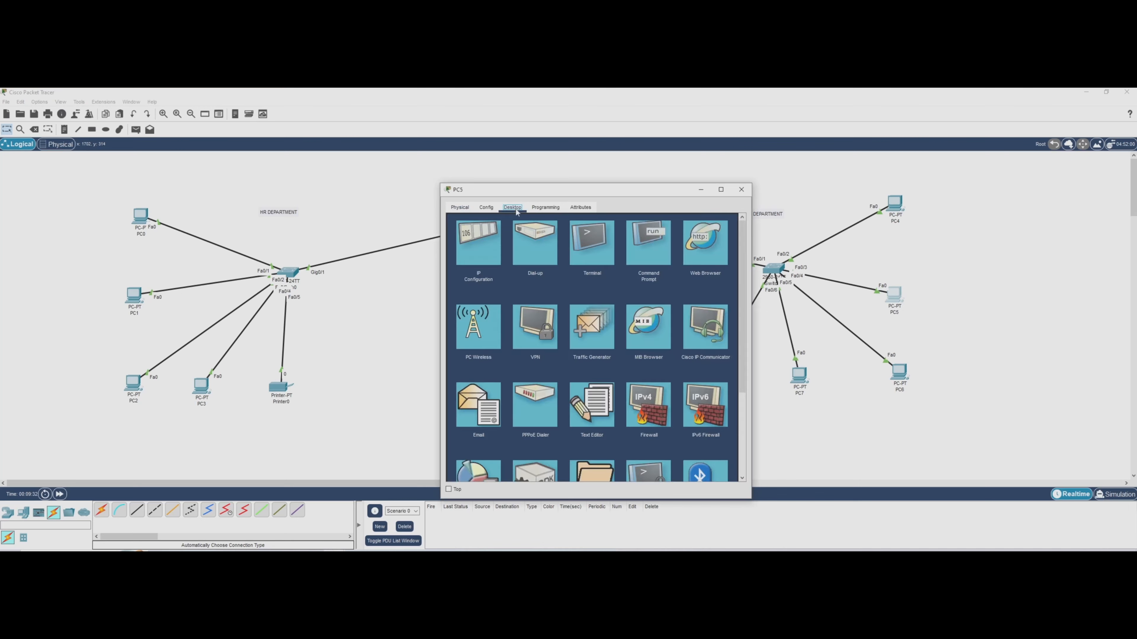
{"action": "left_click", "coordinate": [478, 242]}
{"action": "left_click", "coordinate": [458, 257]}
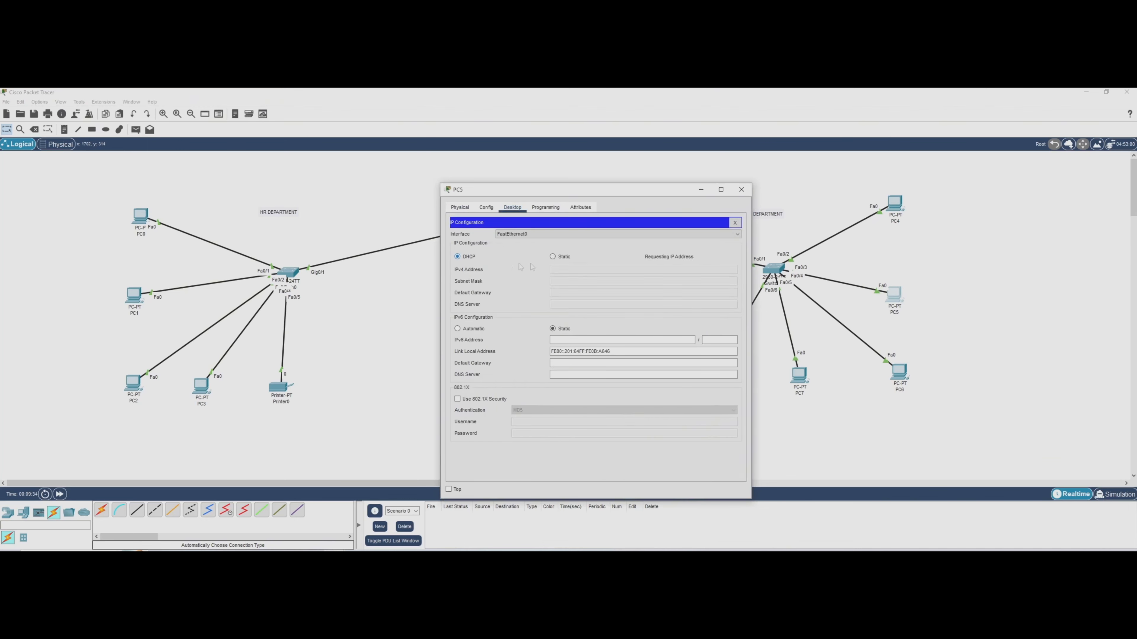
{"action": "left_click", "coordinate": [741, 189]}
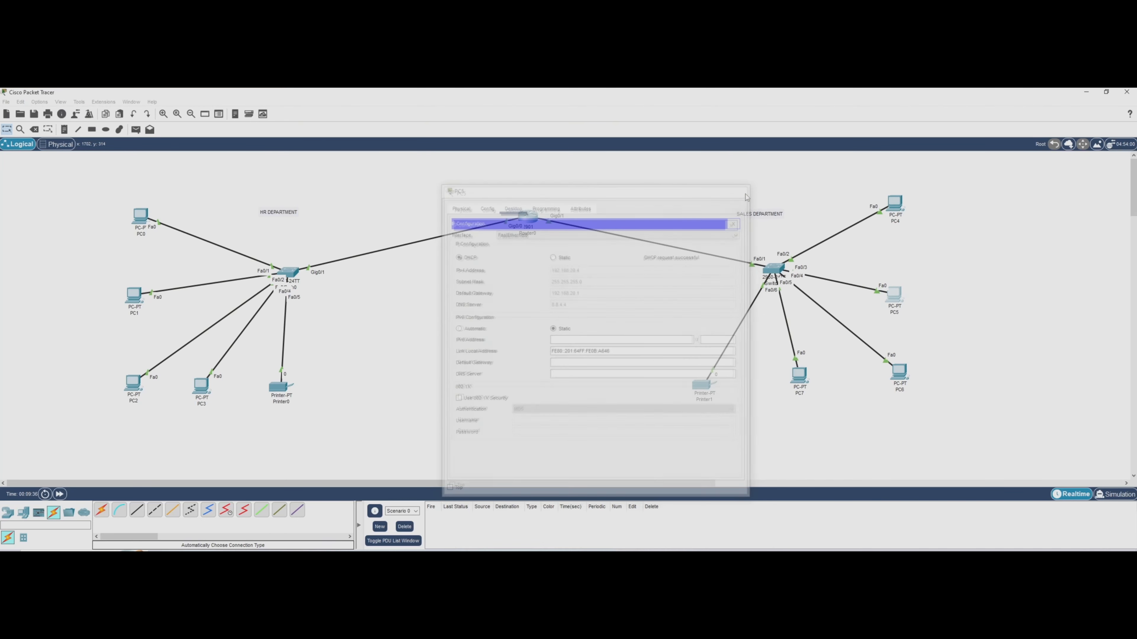
Switch the IPv4 configuration of PC6 in the Sales department to DHCP and close its window.
{"action": "left_click", "coordinate": [898, 372]}
{"action": "left_click", "coordinate": [512, 208]}
{"action": "left_click", "coordinate": [492, 251]}
{"action": "left_click", "coordinate": [457, 256]}
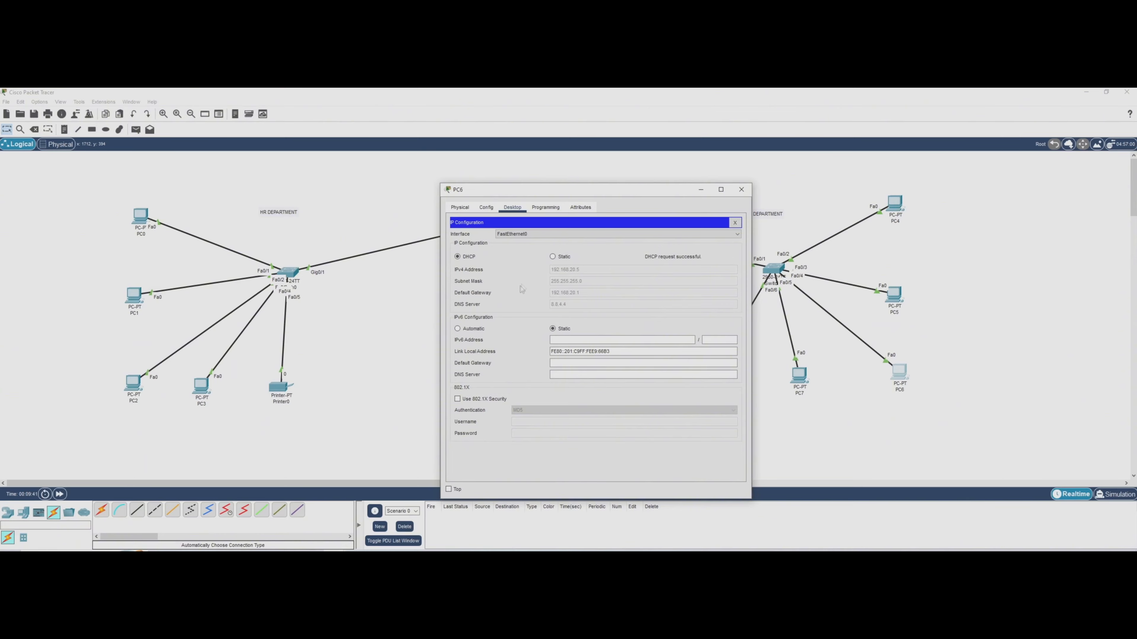
{"action": "left_click", "coordinate": [742, 190]}
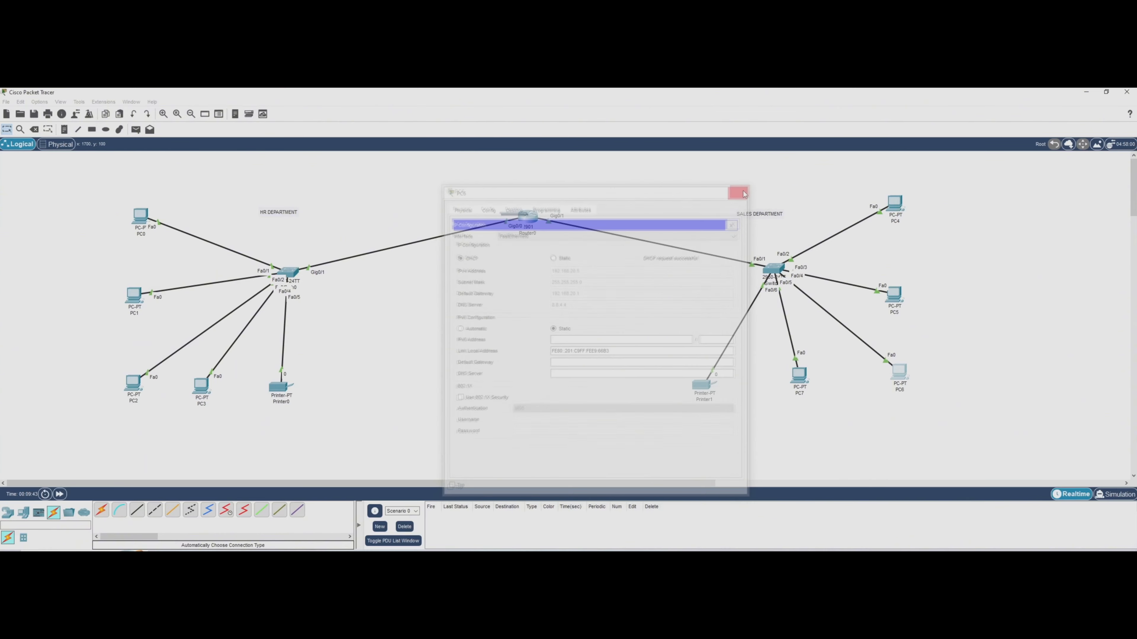
Switch the IPv4 configuration of PC7 in the Sales department to DHCP.
{"action": "left_click", "coordinate": [799, 377]}
{"action": "left_click", "coordinate": [512, 208]}
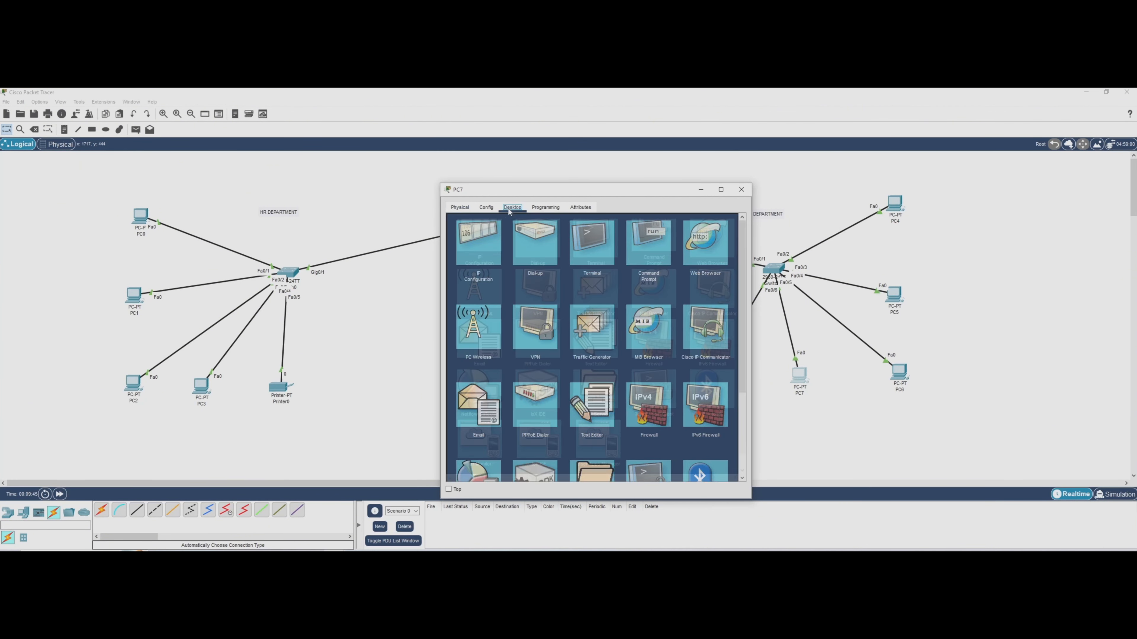
{"action": "left_click", "coordinate": [488, 254]}
{"action": "left_click", "coordinate": [475, 259]}
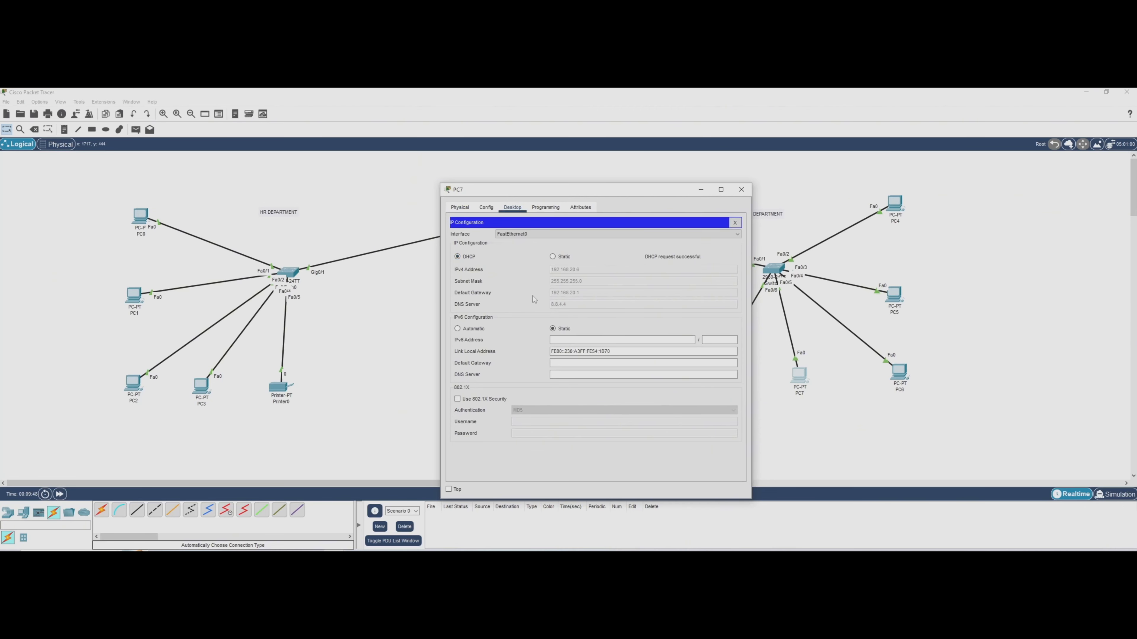
Close PC7's window and open the command prompt of PC0 in the HR department.
{"action": "left_click", "coordinate": [740, 190]}
{"action": "mouse_move", "coordinate": [710, 392]}
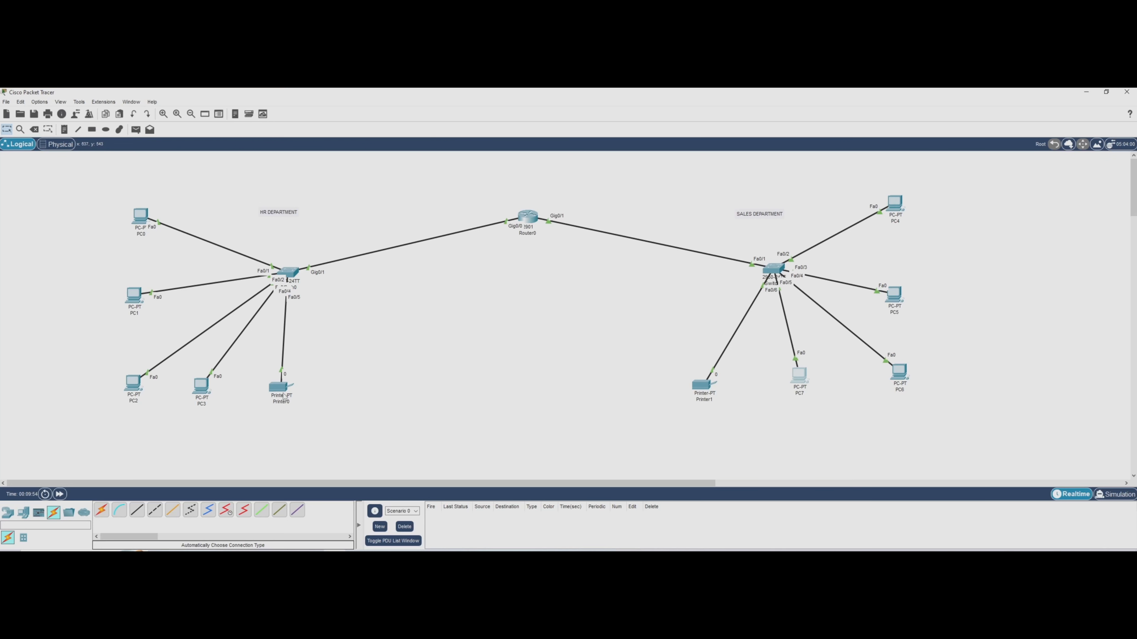
{"action": "mouse_move", "coordinate": [285, 396]}
{"action": "left_click", "coordinate": [140, 219]}
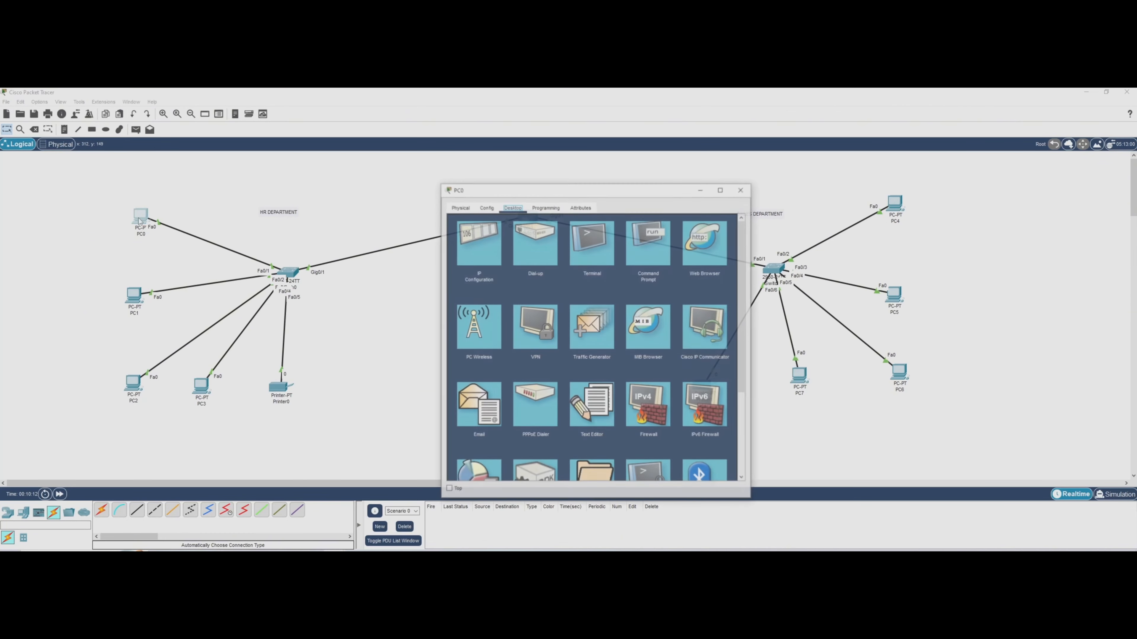
{"action": "left_click_drag", "start_coordinate": [573, 190], "coordinate": [515, 166]}
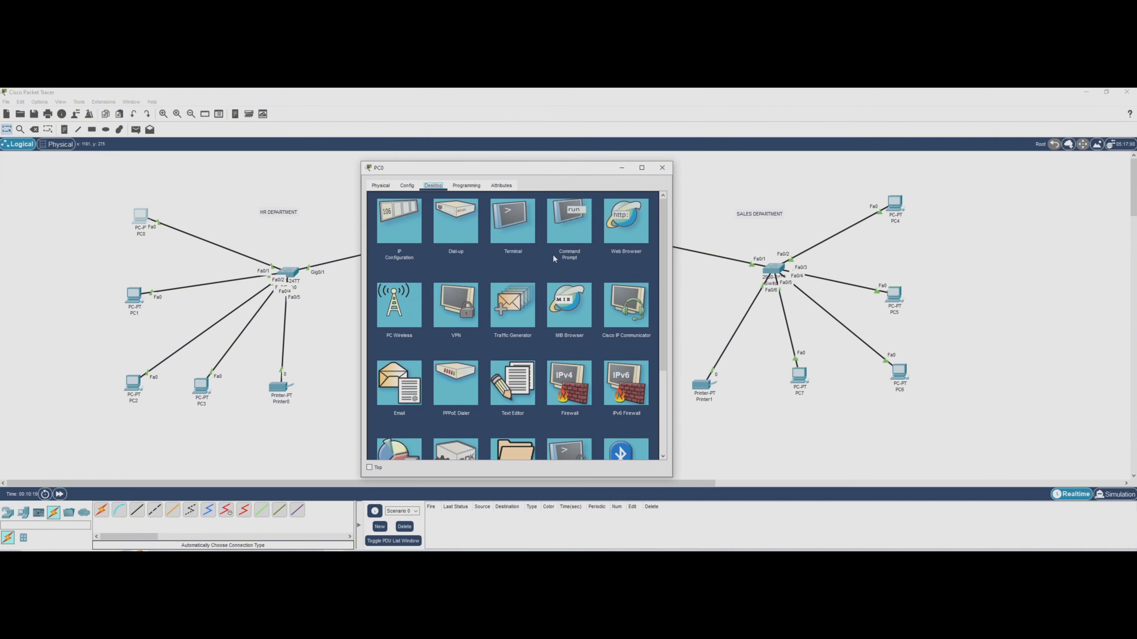
{"action": "left_click", "coordinate": [567, 234]}
Ping the HR gateway at 192.168.10.1 from PC0's command prompt.
{"action": "type", "text": "pi"}
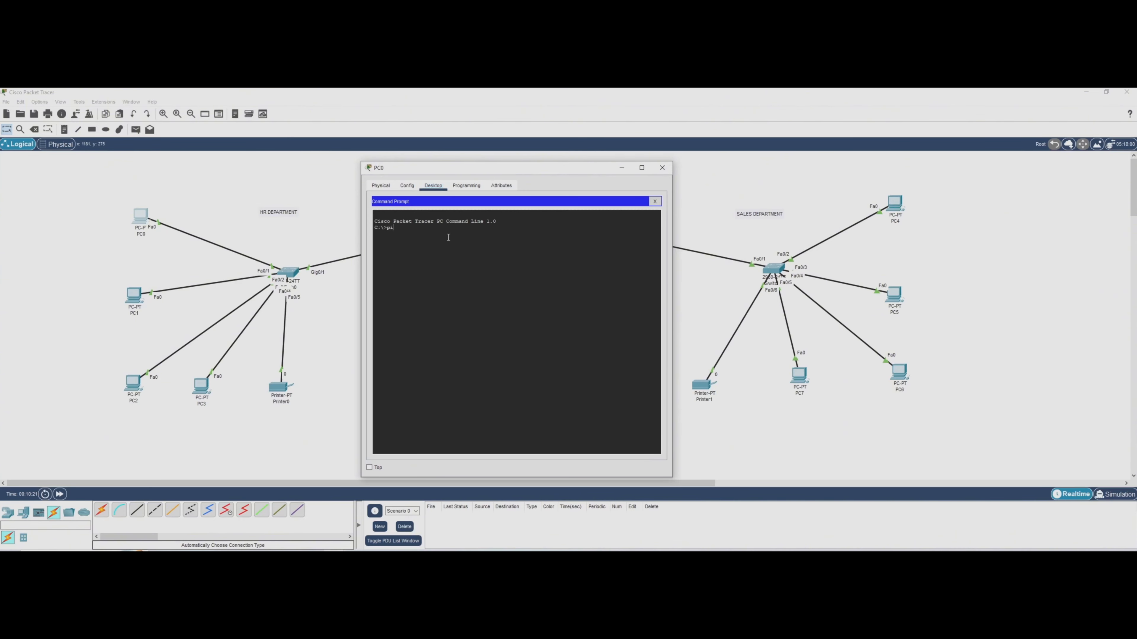
{"action": "type", "text": "ng 192.168.10.1"}
{"action": "key", "text": "Return"}
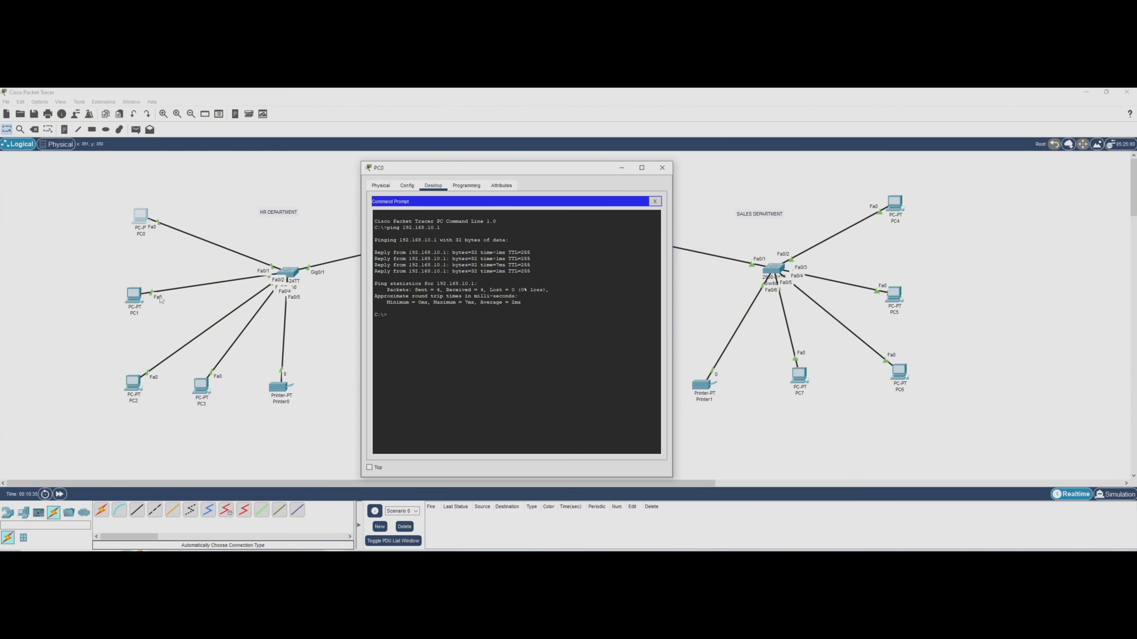
Test connectivity within the HR network by pinging 192.168.10.4 and 192.168.10.2 from PC0.
{"action": "type", "text": "ping 192"}
{"action": "type", "text": ".168.10.4"}
{"action": "key", "text": "Return"}
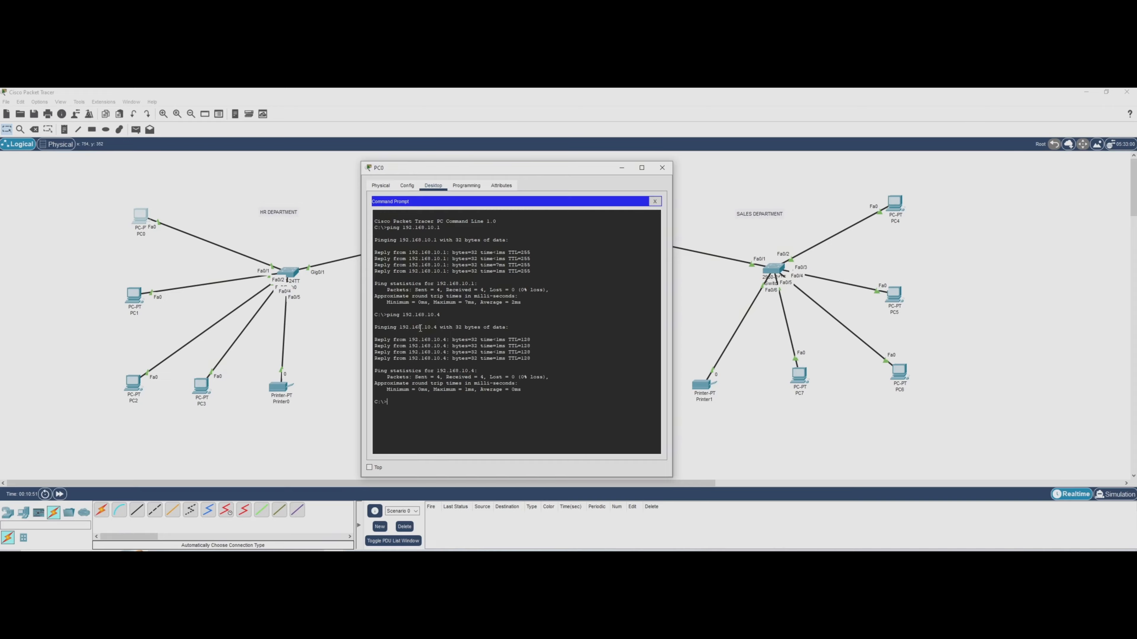
{"action": "type", "text": "ping 192.168.10"}
{"action": "type", "text": ".2"}
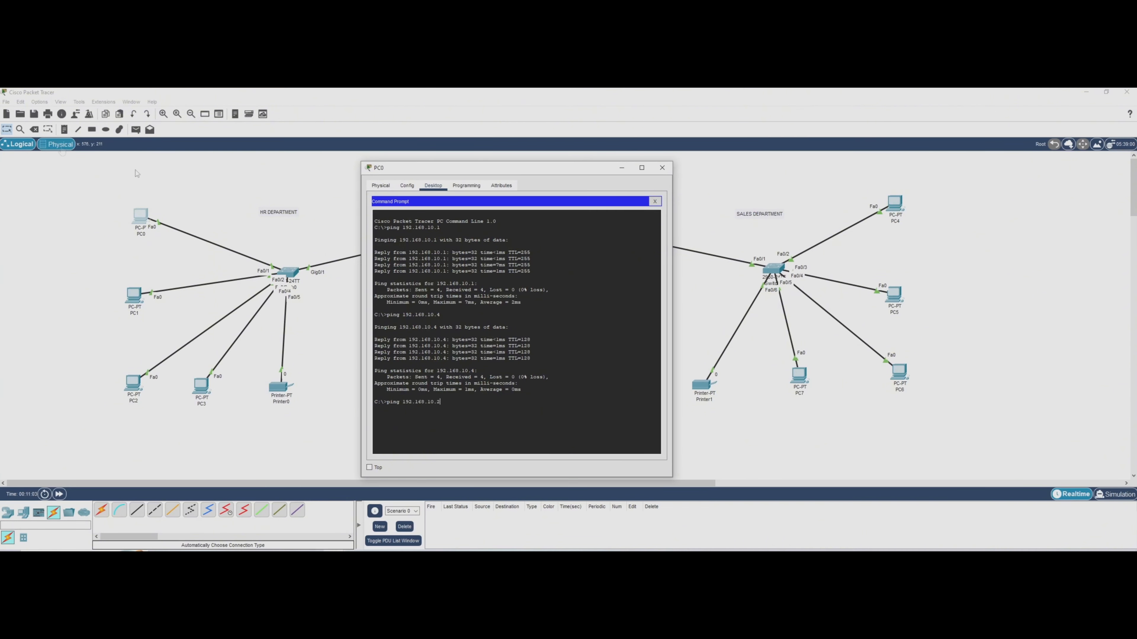
{"action": "key", "text": "Return"}
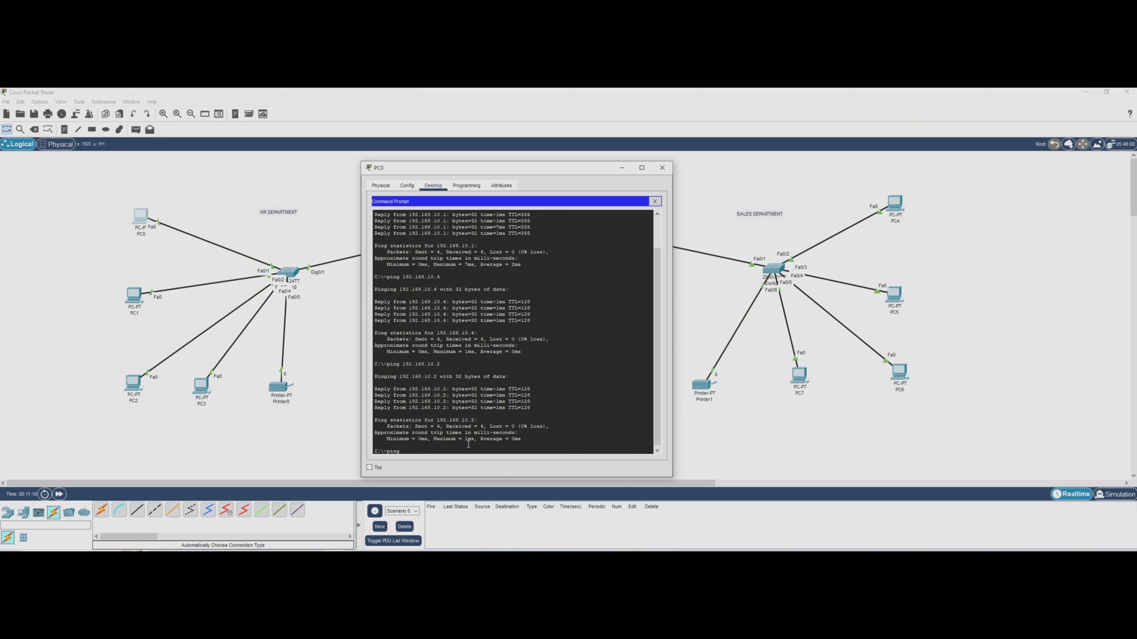
Test connectivity to the Sales network by pinging 192.168.20.3 from PC0, then repeat the same ping.
{"action": "type", "text": "92."}
{"action": "type", "text": "168.20.3"}
{"action": "key", "text": "Return"}
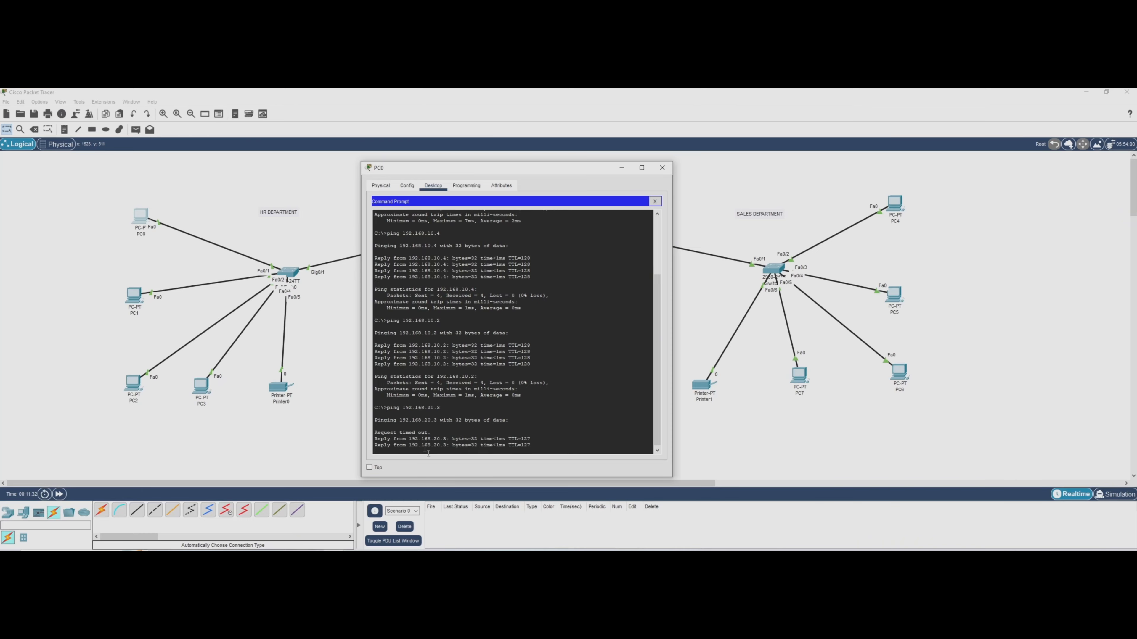
{"action": "key", "text": "Up"}
{"action": "key", "text": "Return"}
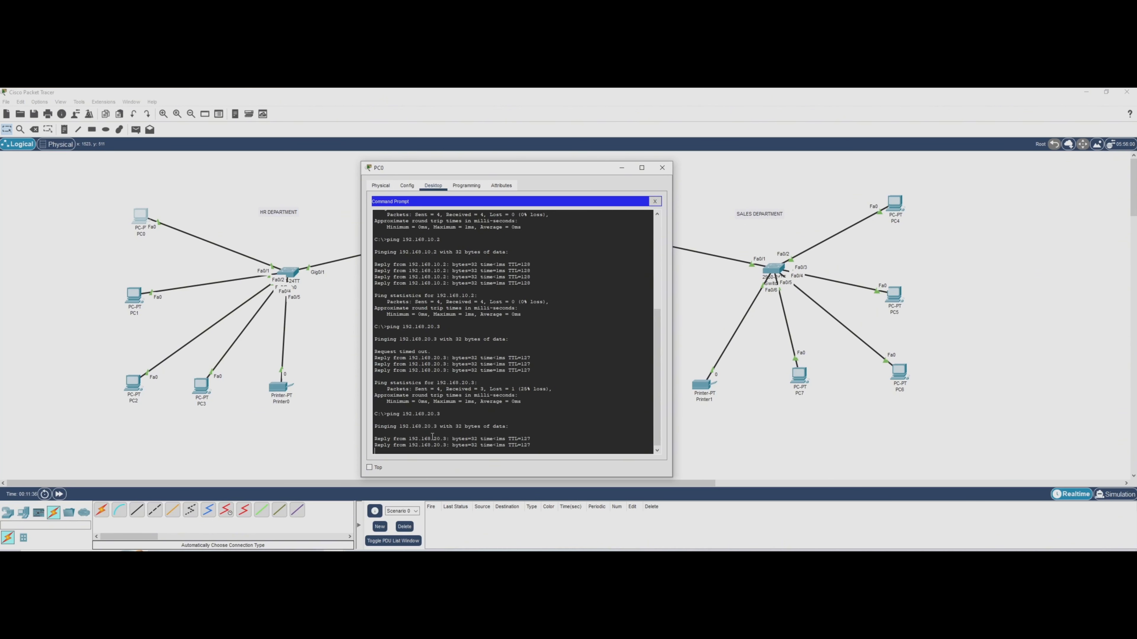
Start playback in simulation mode and ping 192.168.20.2 from PC0's command prompt.
{"action": "left_click", "coordinate": [1117, 495]}
{"action": "left_click", "coordinate": [1074, 394]}
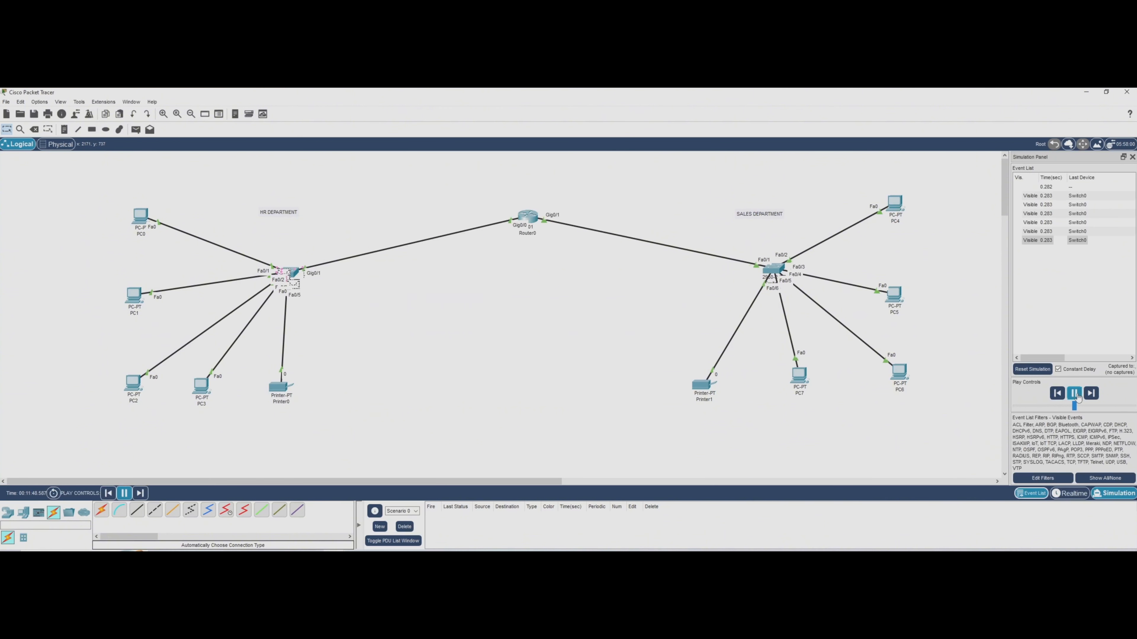
{"action": "left_click", "coordinate": [141, 221]}
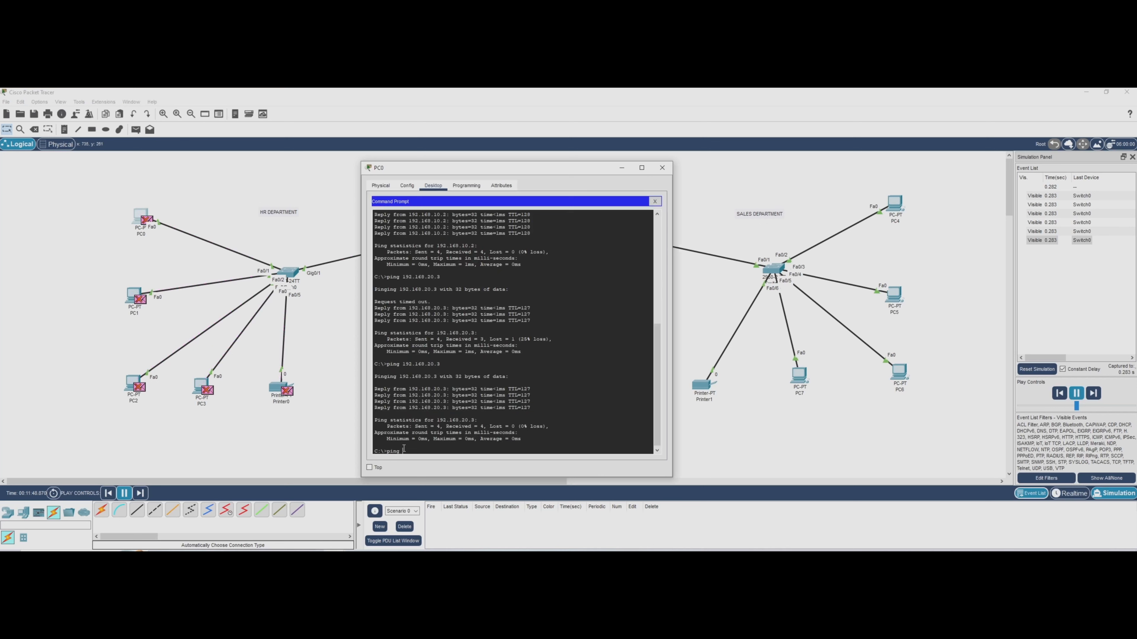
{"action": "type", "text": "ping 192.168.20.2"}
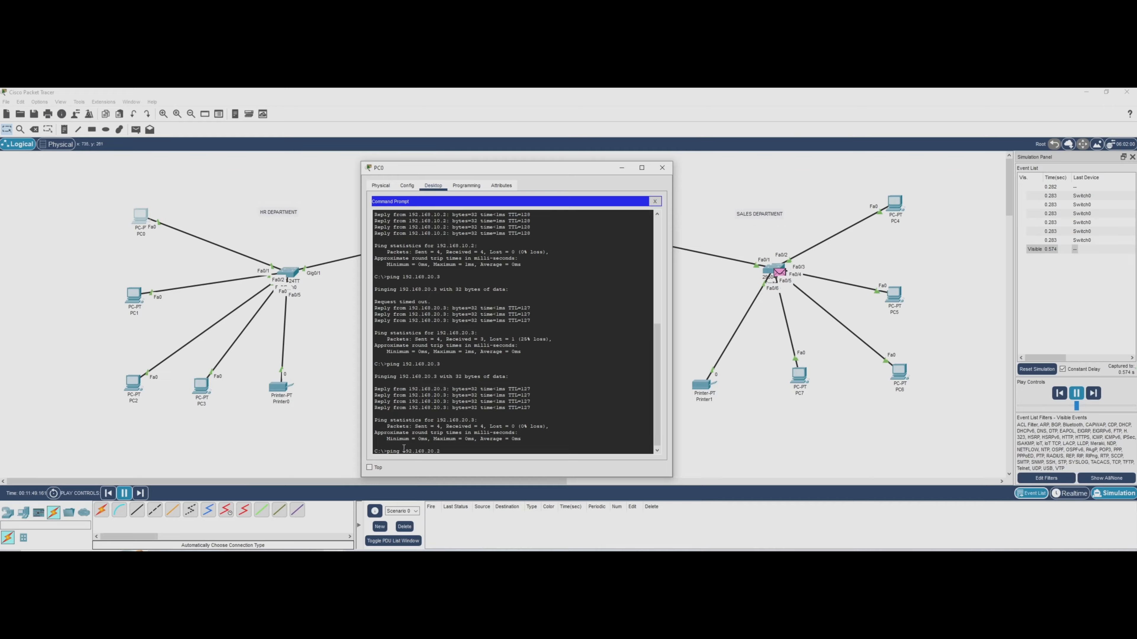
{"action": "key", "text": "Return"}
Close PC0's window and advance the simulation to follow the ping packet through the network.
{"action": "left_click", "coordinate": [662, 167]}
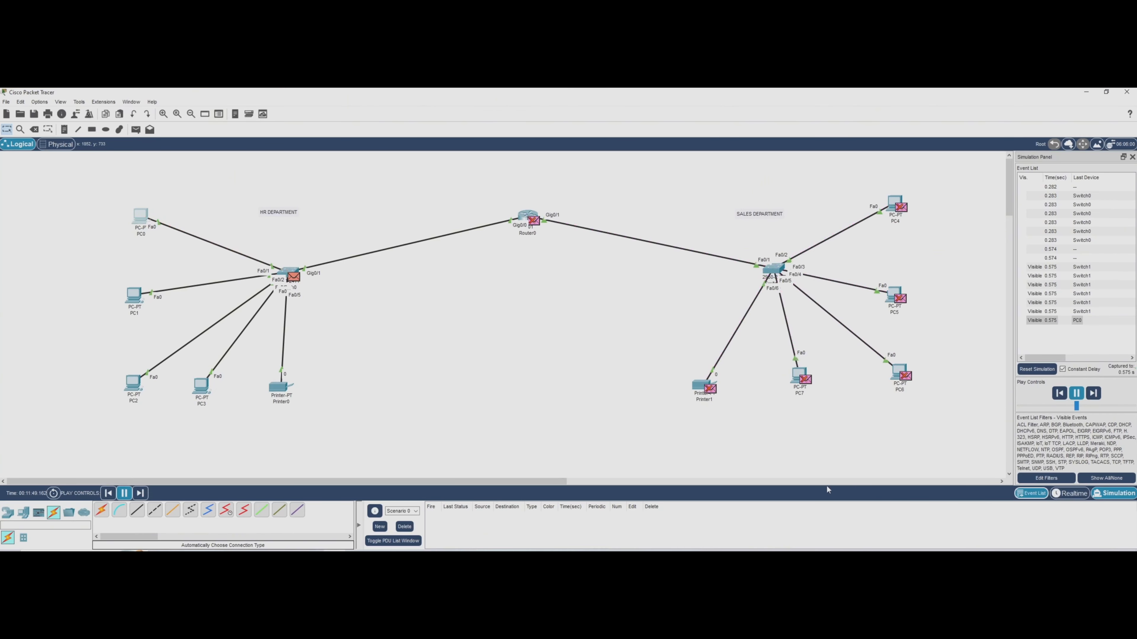
{"action": "left_click", "coordinate": [1093, 393]}
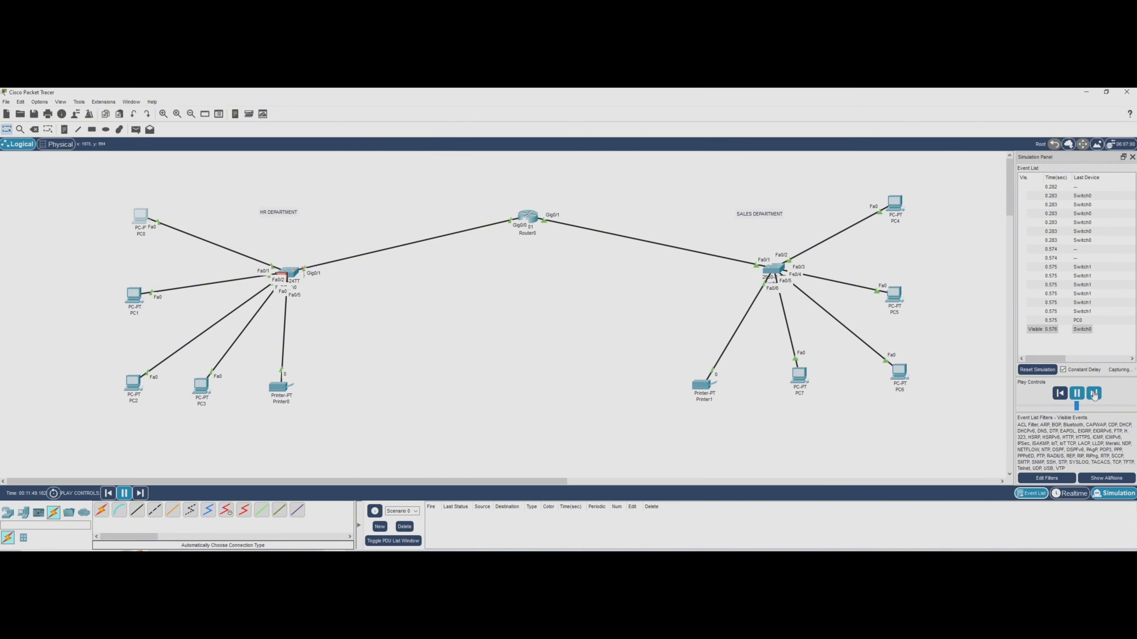